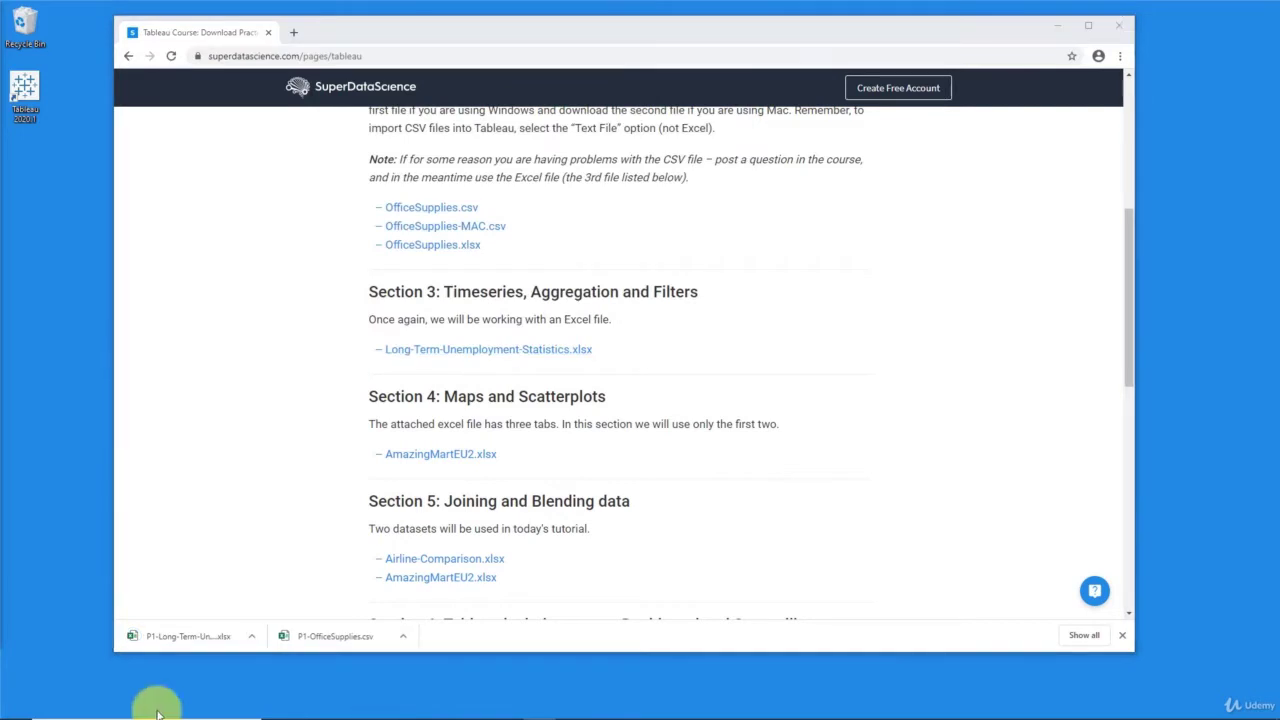
Open the P1-Long-Term-Unemployment-Statistics workbook from the Tableau 2020 documents folder in Excel and enable editing
click(341, 706)
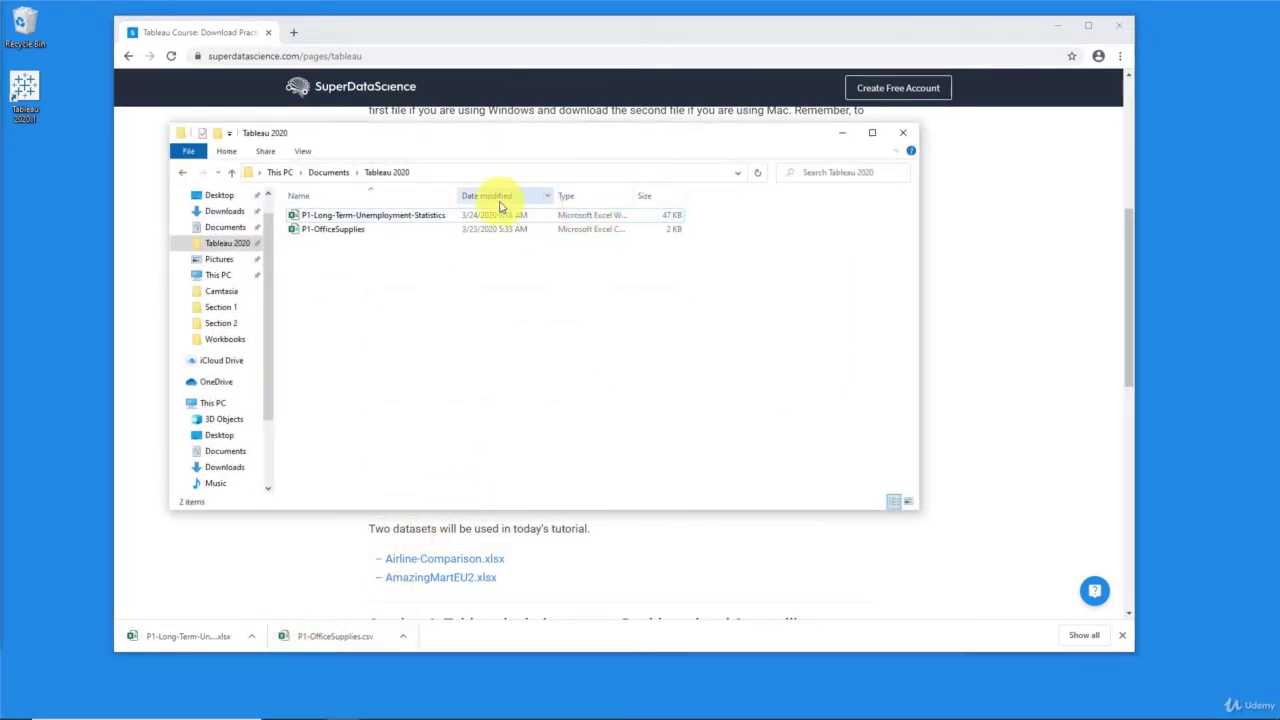
double_click(368, 216)
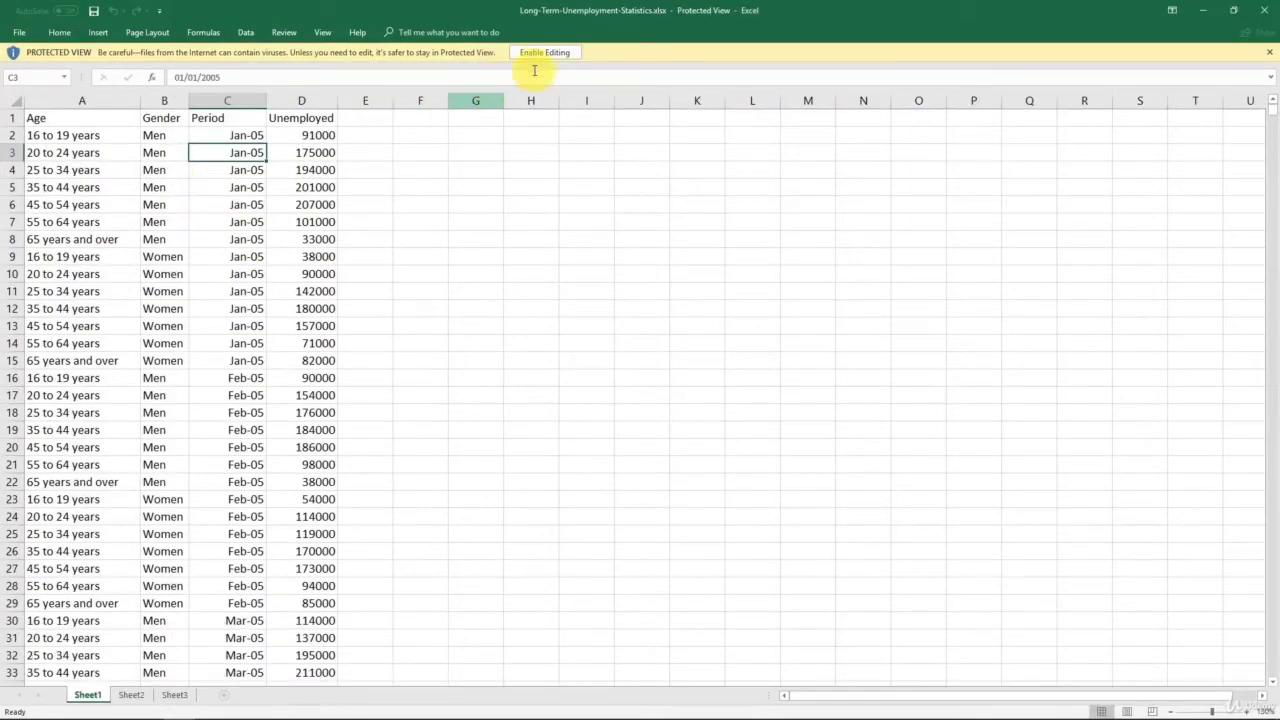
click(544, 52)
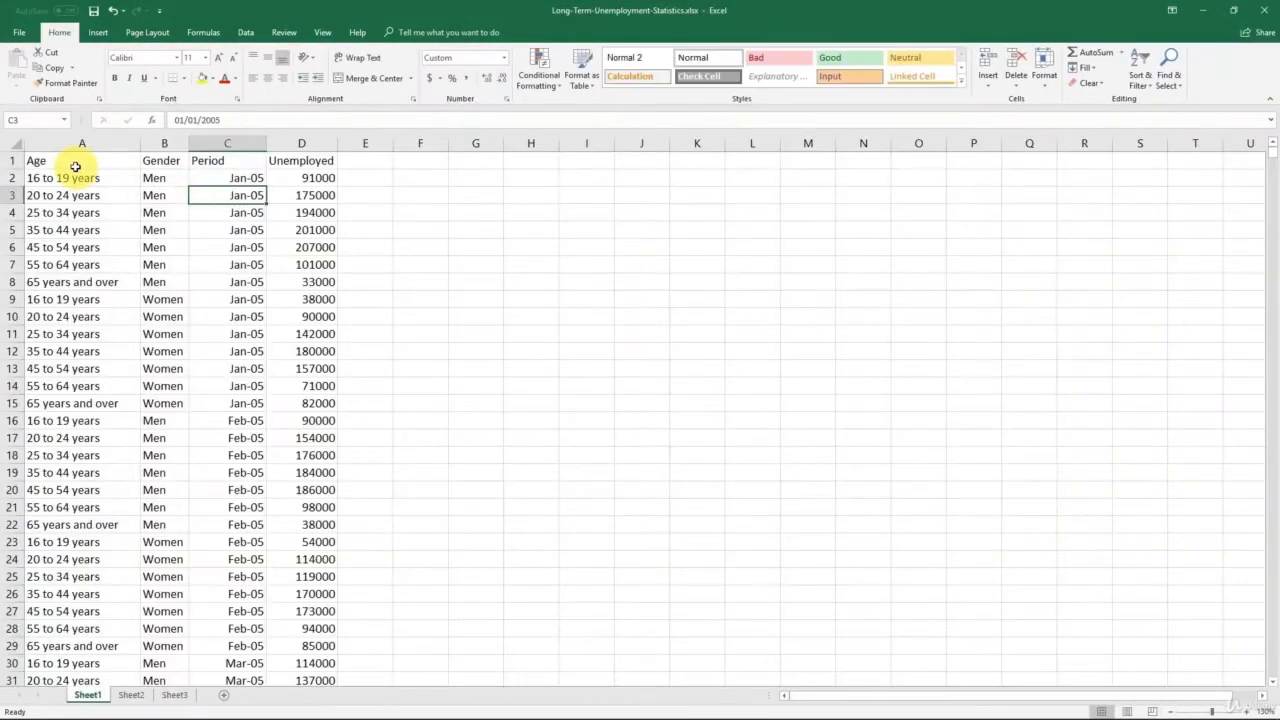
Examine the column headers and the first age group and gender entries in the unemployment dataset
click(75, 165)
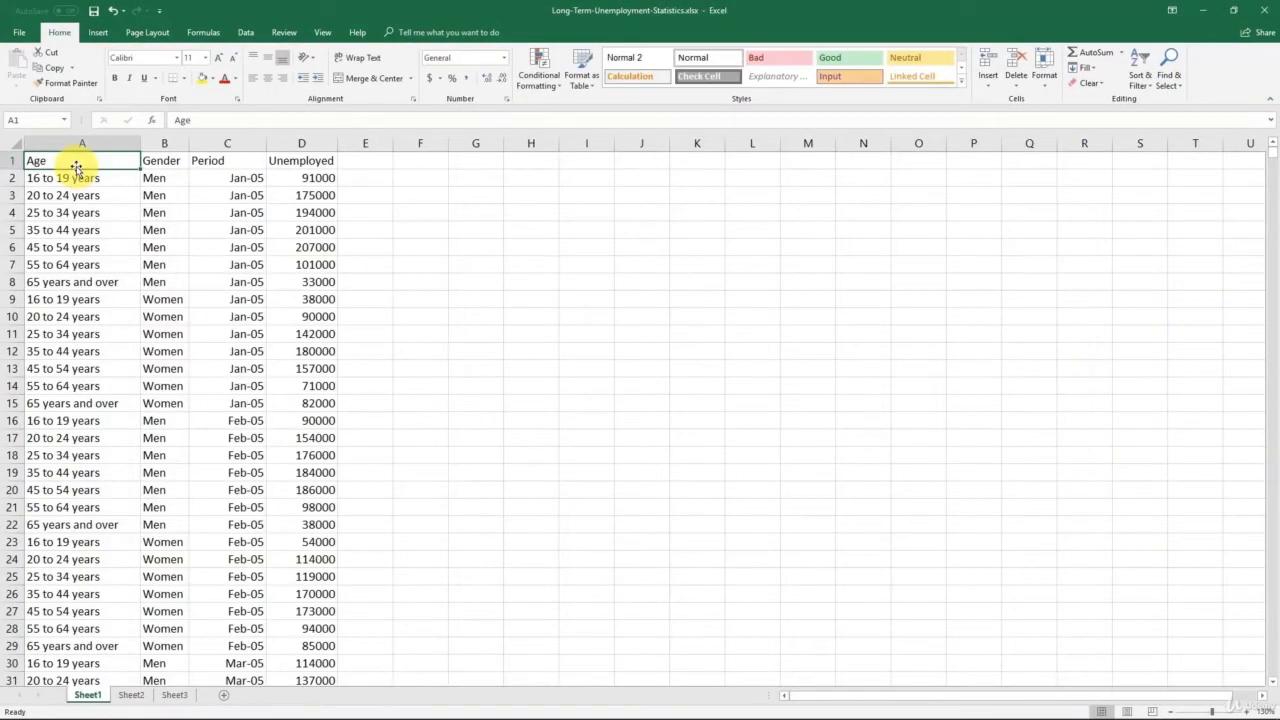
click(383, 226)
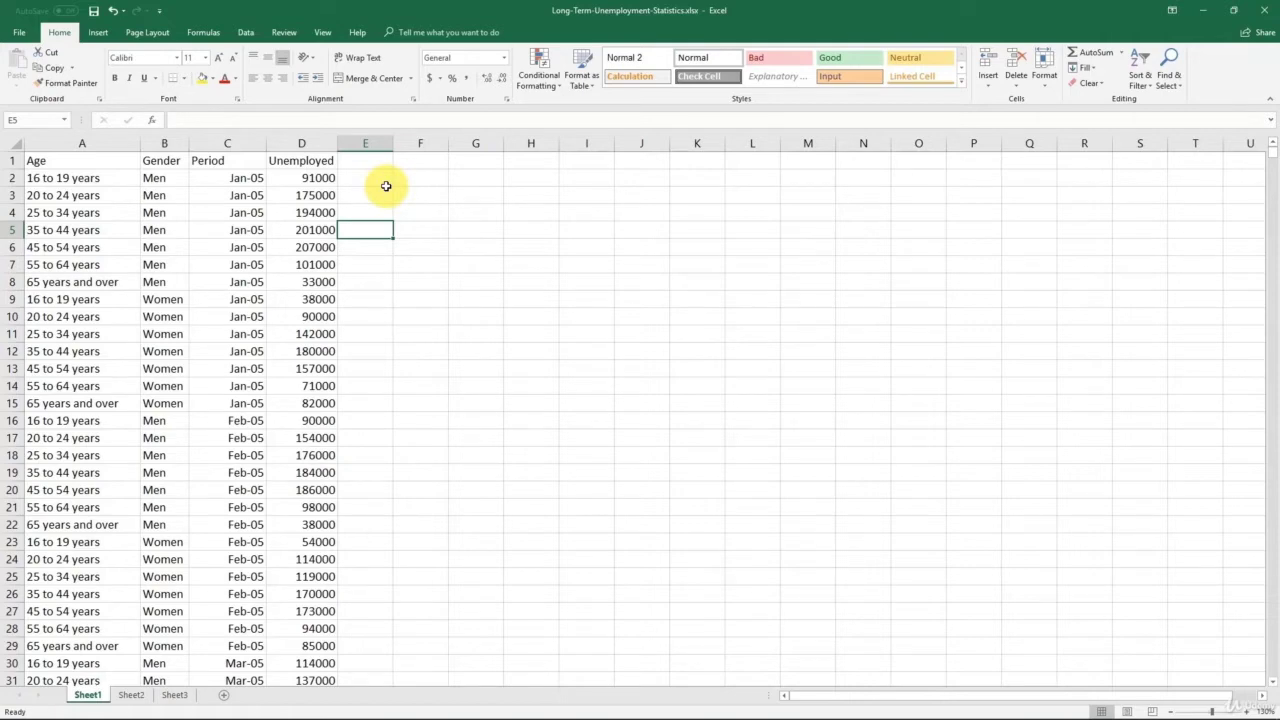
scroll(297, 206, down, 1)
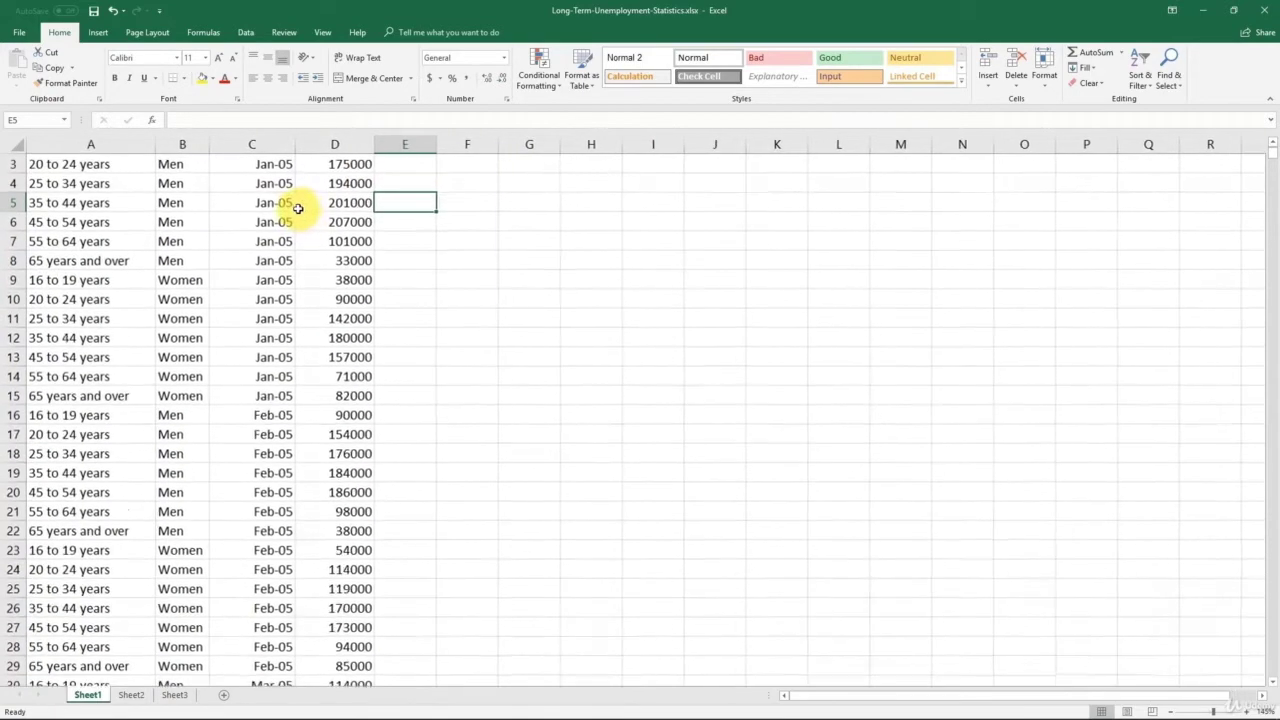
scroll(320, 206, up, 1)
ctrl+scroll(330, 210, up, 1)
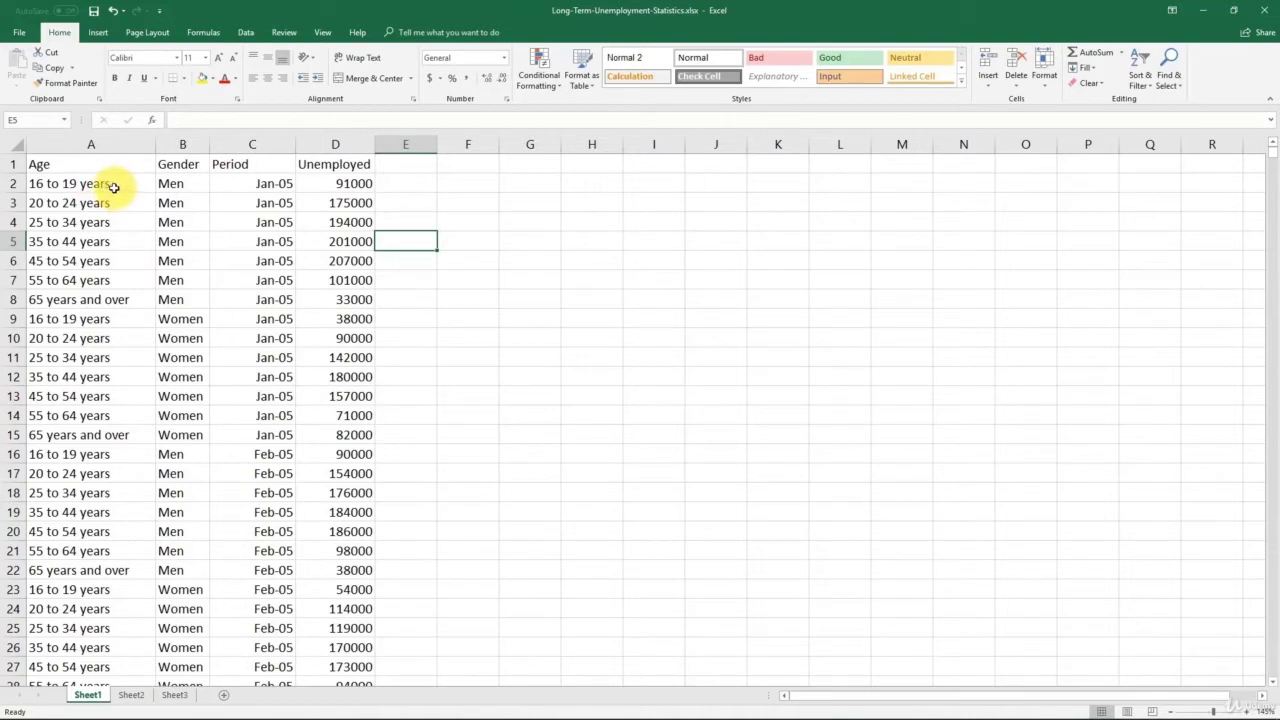
drag(114, 187, 103, 300)
drag(170, 184, 180, 334)
click(180, 338)
click(181, 454)
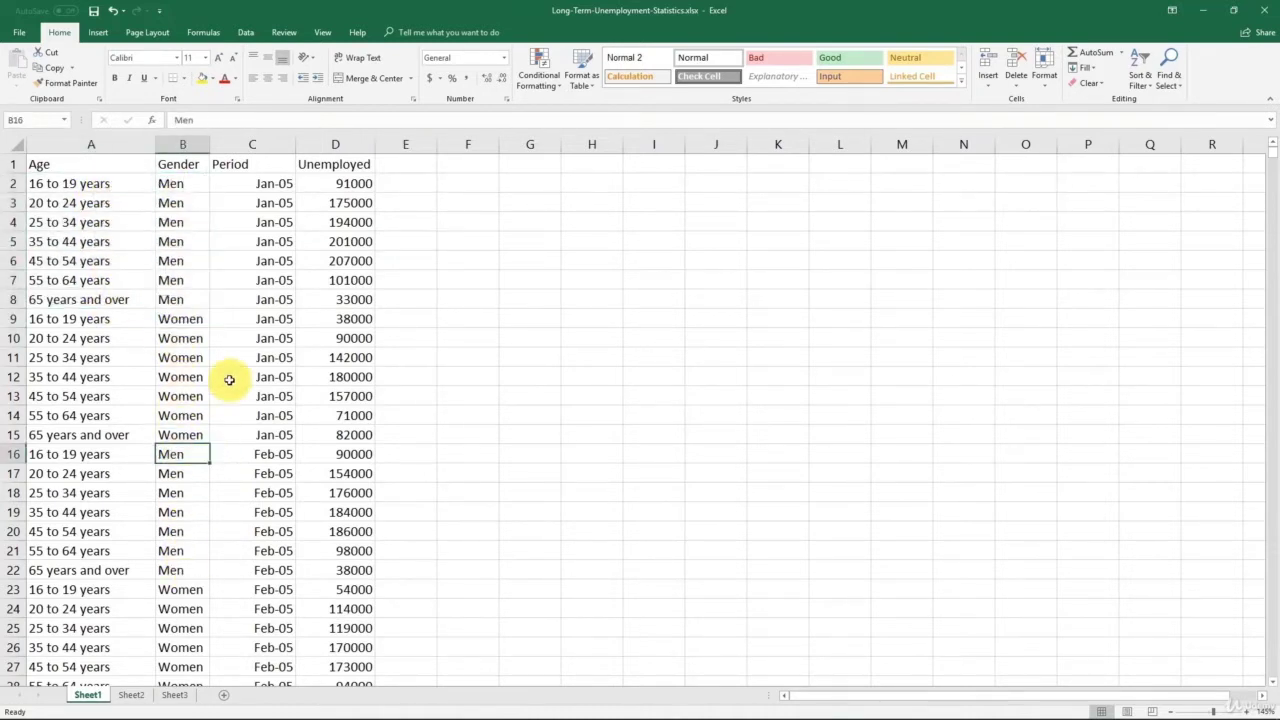
click(97, 203)
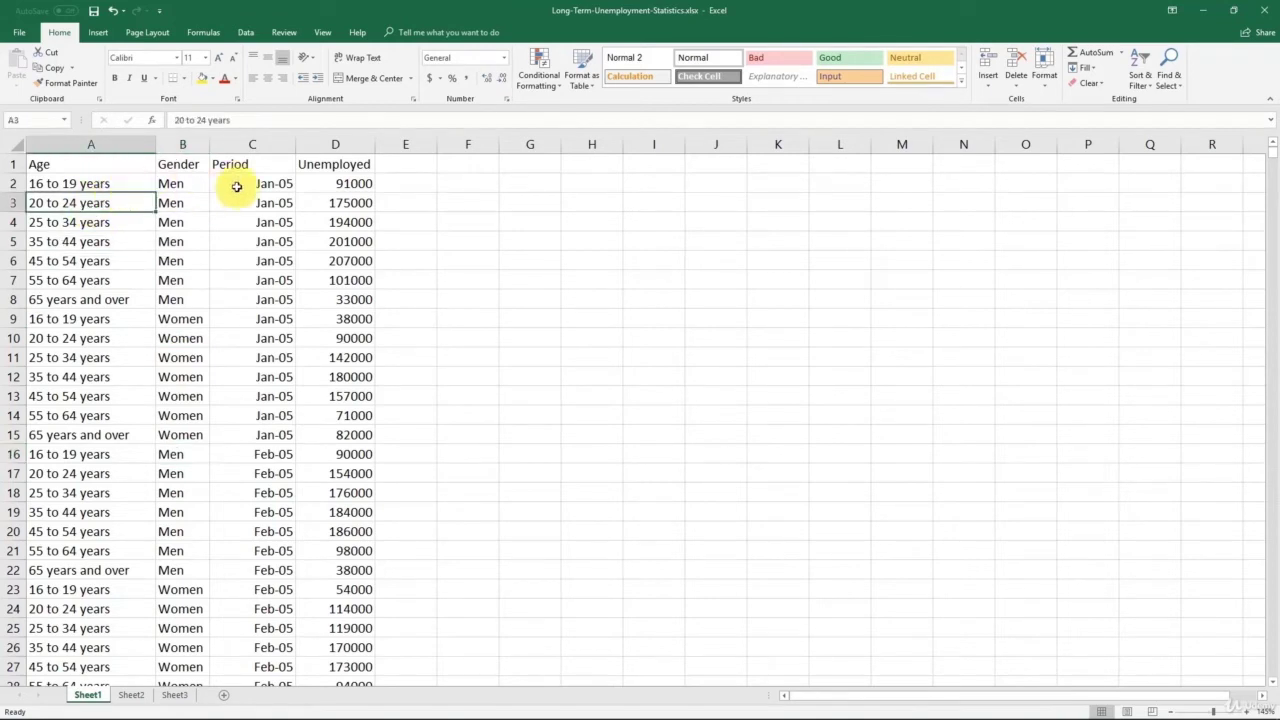
Examine how the Period column runs through the monthly blocks from Jan-05 to Mar-05
drag(236, 186, 252, 410)
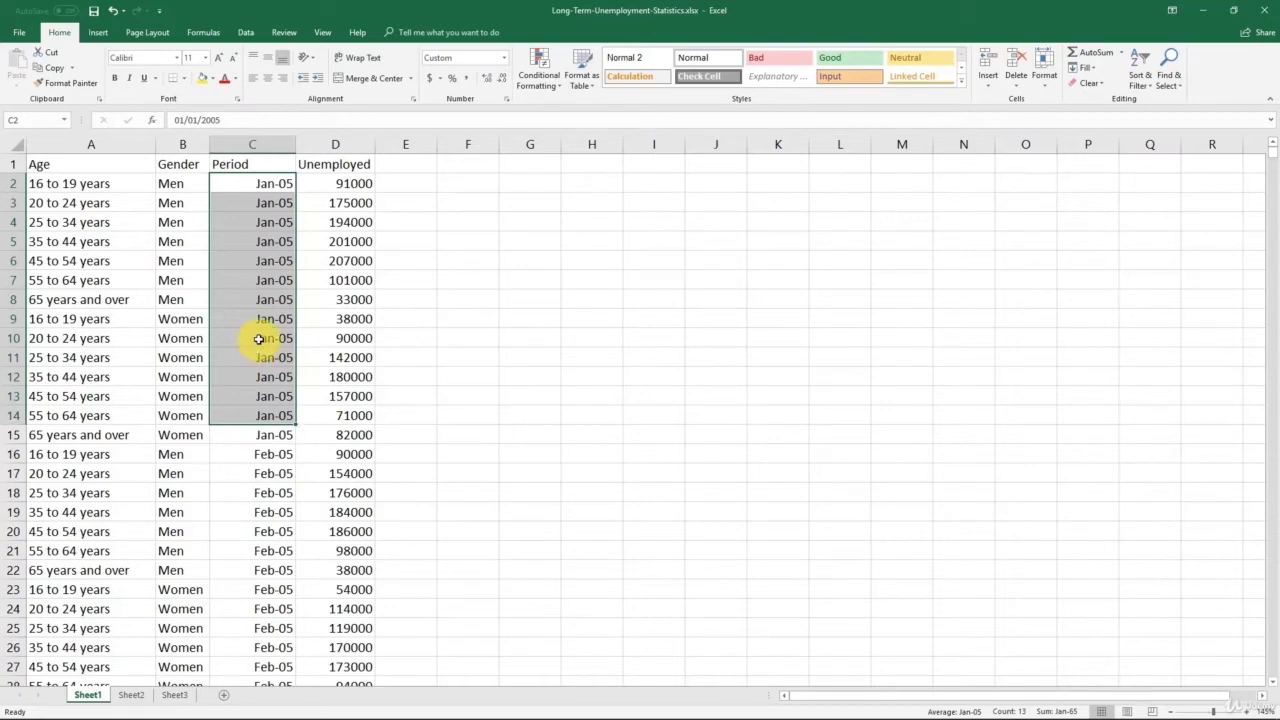
scroll(252, 356, down, 1)
scroll(256, 358, down, 1)
drag(264, 340, 265, 550)
scroll(262, 498, down, 2)
drag(260, 493, 260, 600)
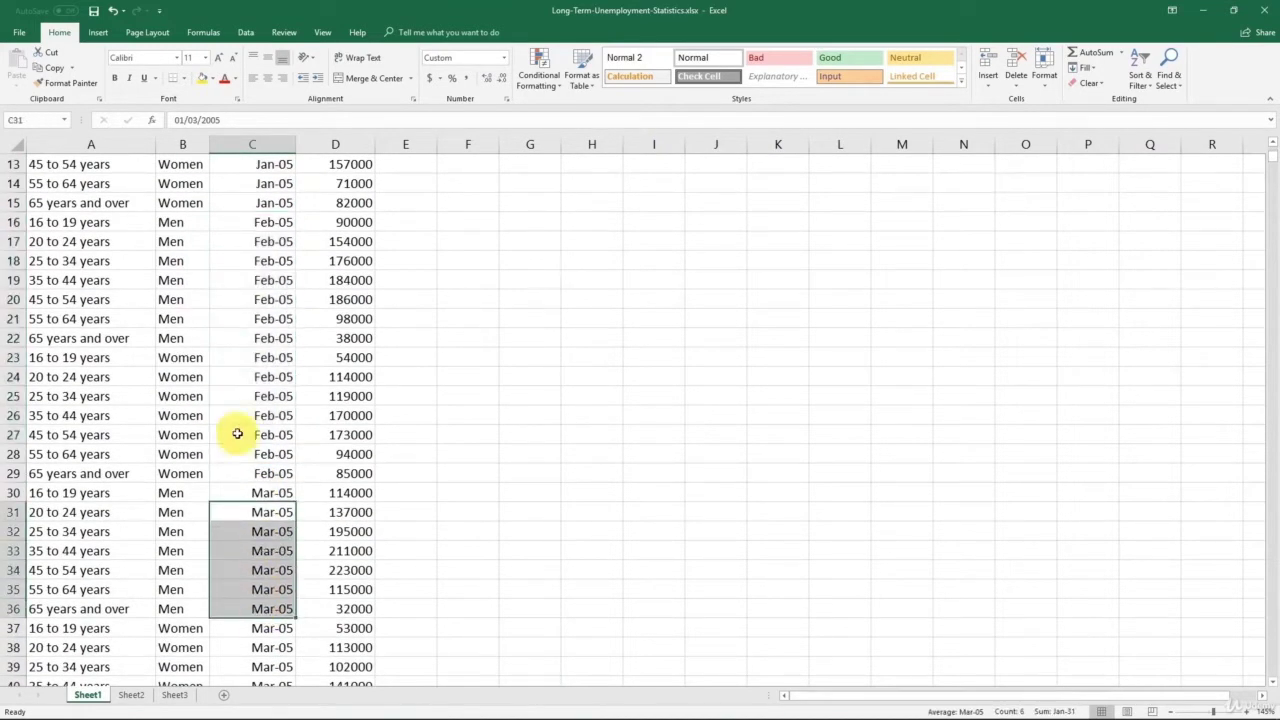
scroll(236, 425, up, 4)
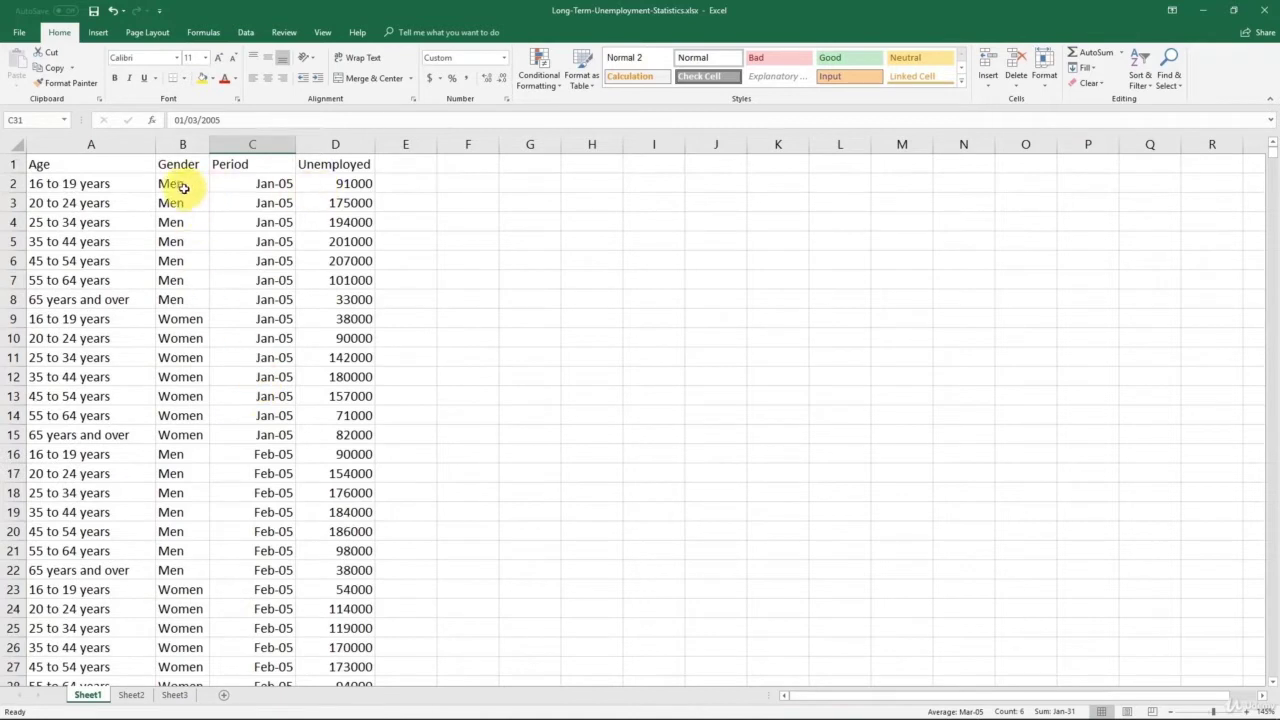
Examine how the Men and Women row blocks alternate in the Gender column for Jan-05 and Feb-05
drag(180, 183, 180, 280)
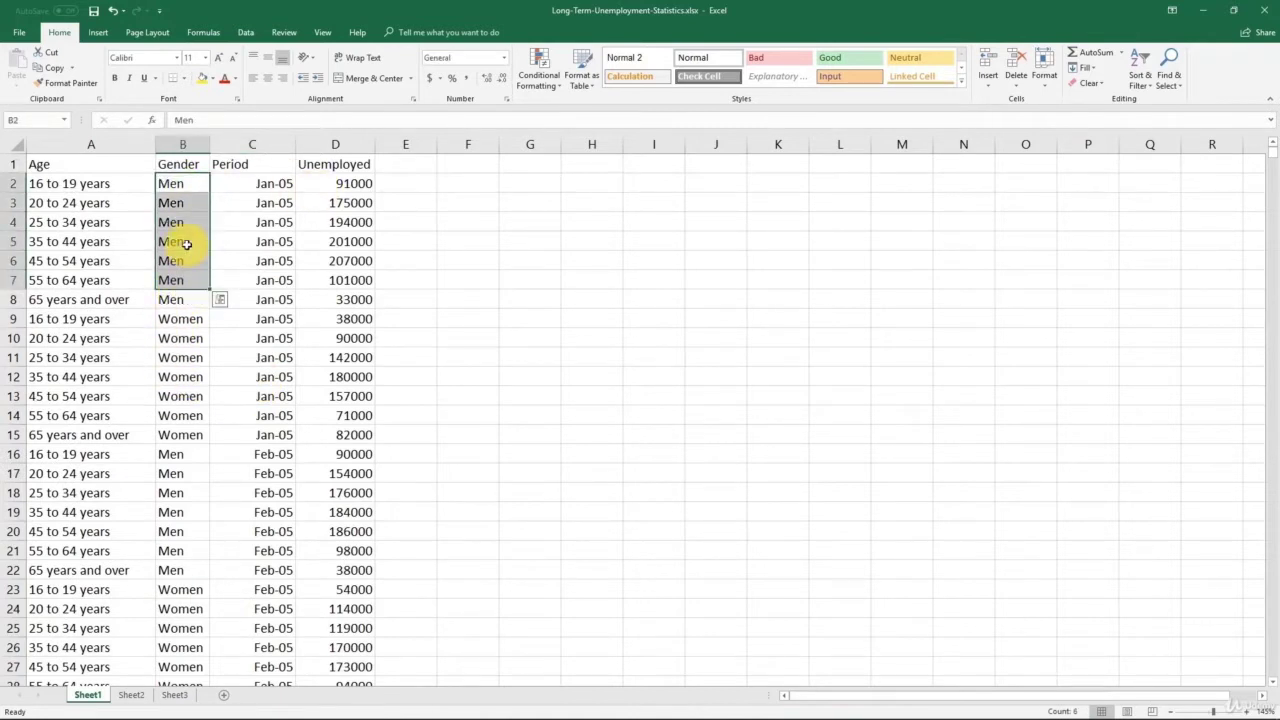
drag(177, 183, 177, 299)
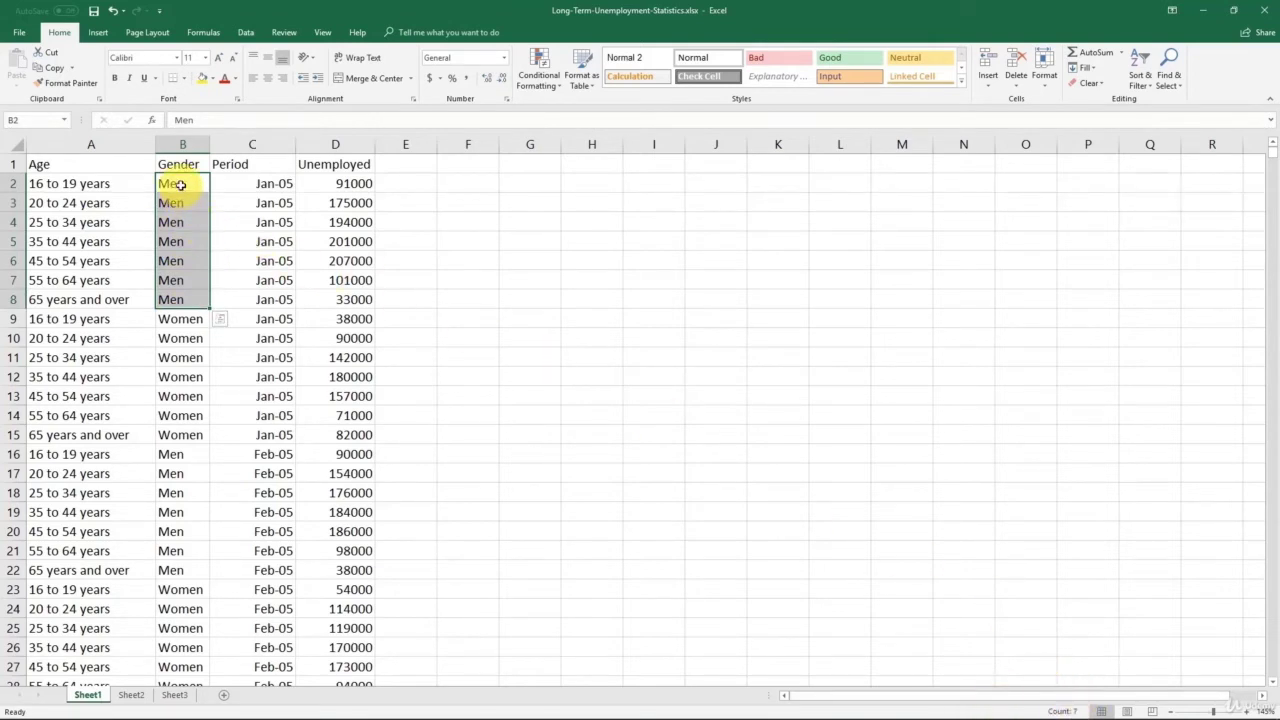
drag(190, 318, 178, 441)
click(187, 454)
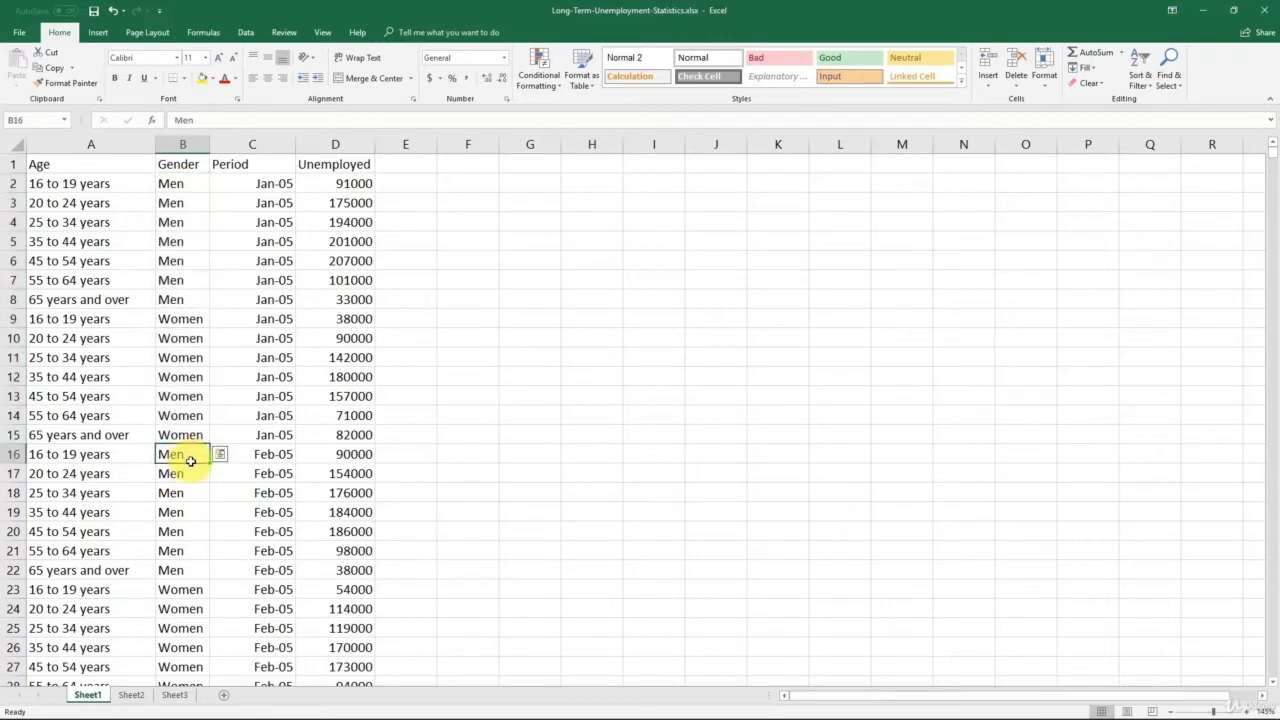
shift+click(186, 568)
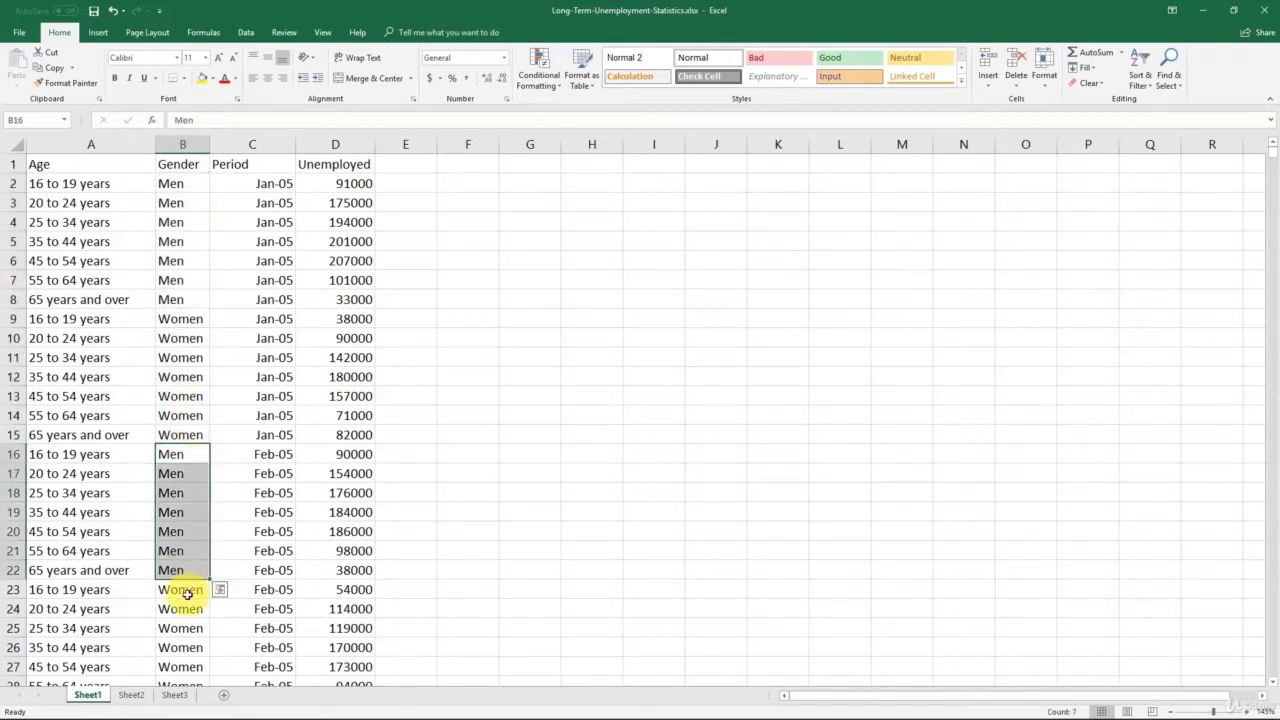
drag(190, 590, 189, 634)
scroll(189, 600, down, 4)
scroll(188, 540, up, 4)
click(165, 300)
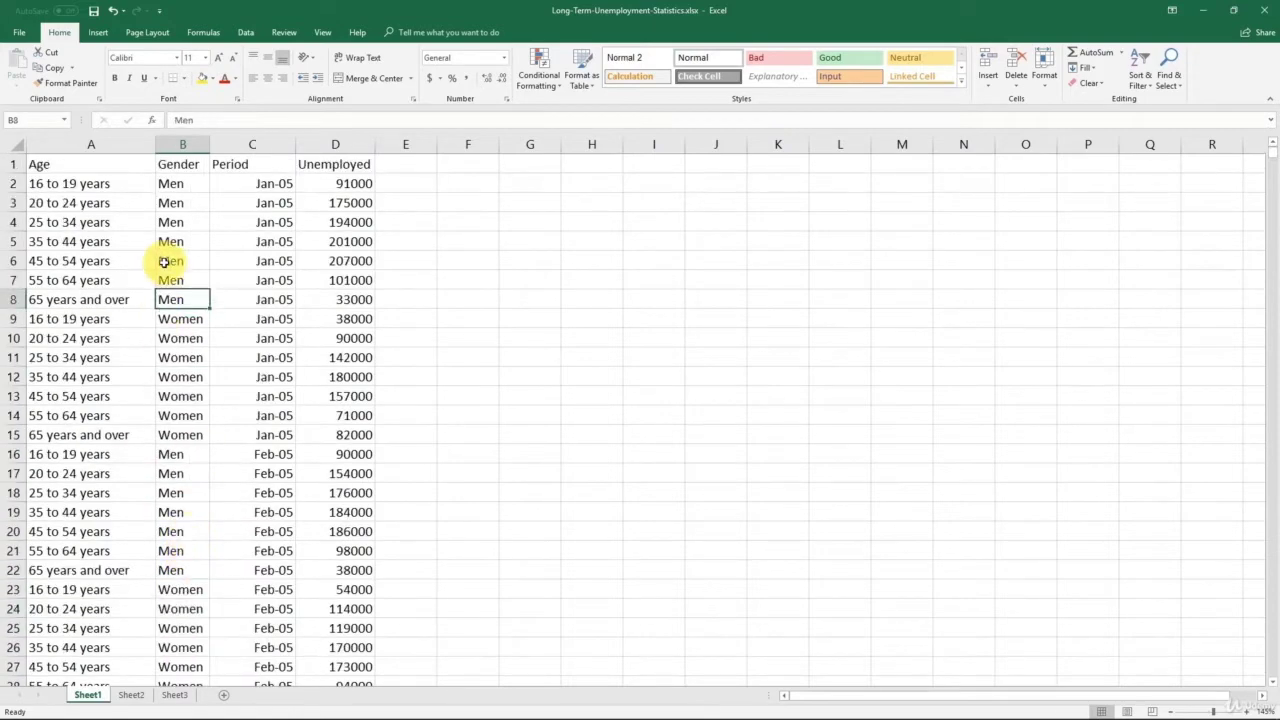
Review each age group for men in Jan-05, from 16 to 19 years up to 65 years and over
click(140, 180)
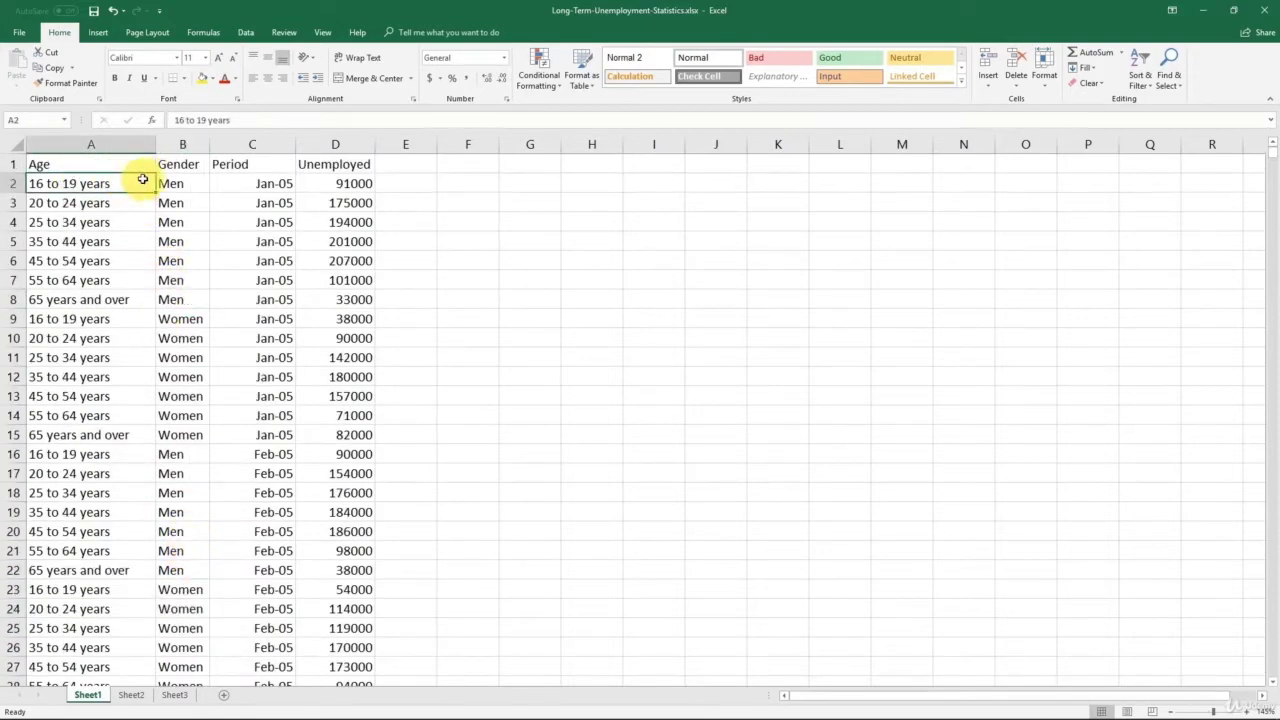
click(96, 203)
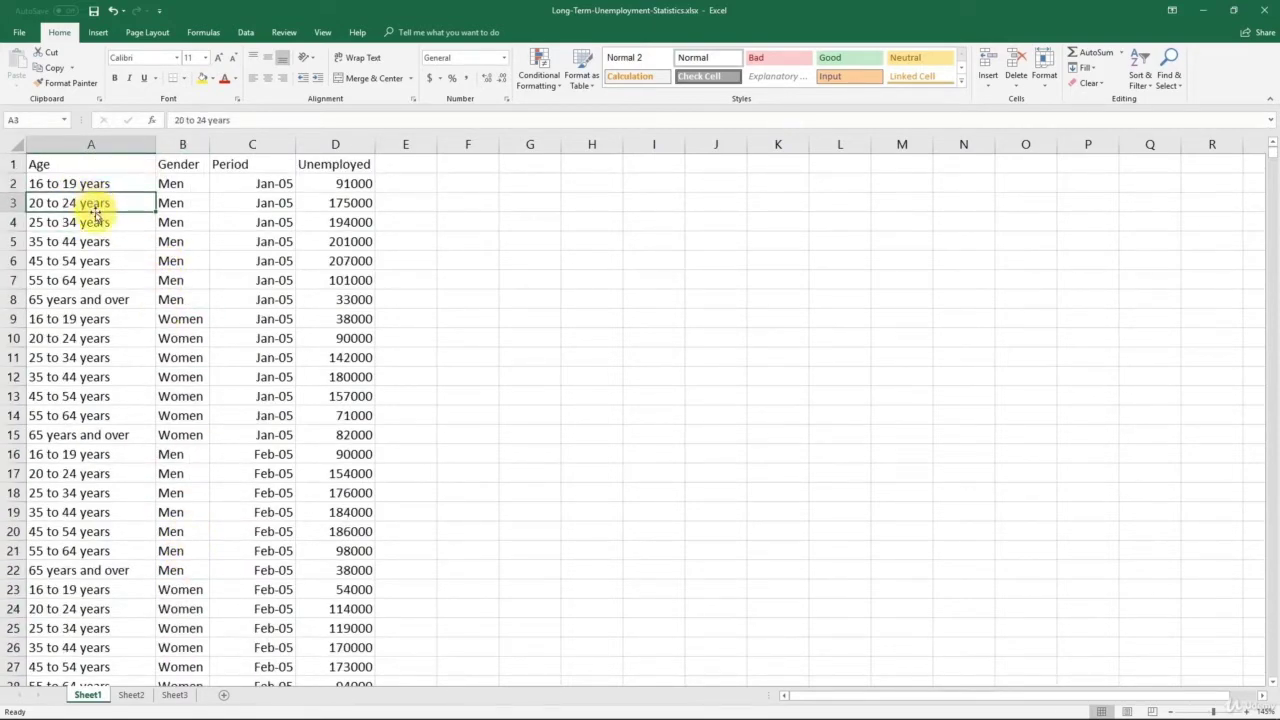
click(94, 221)
click(94, 240)
click(95, 260)
click(103, 280)
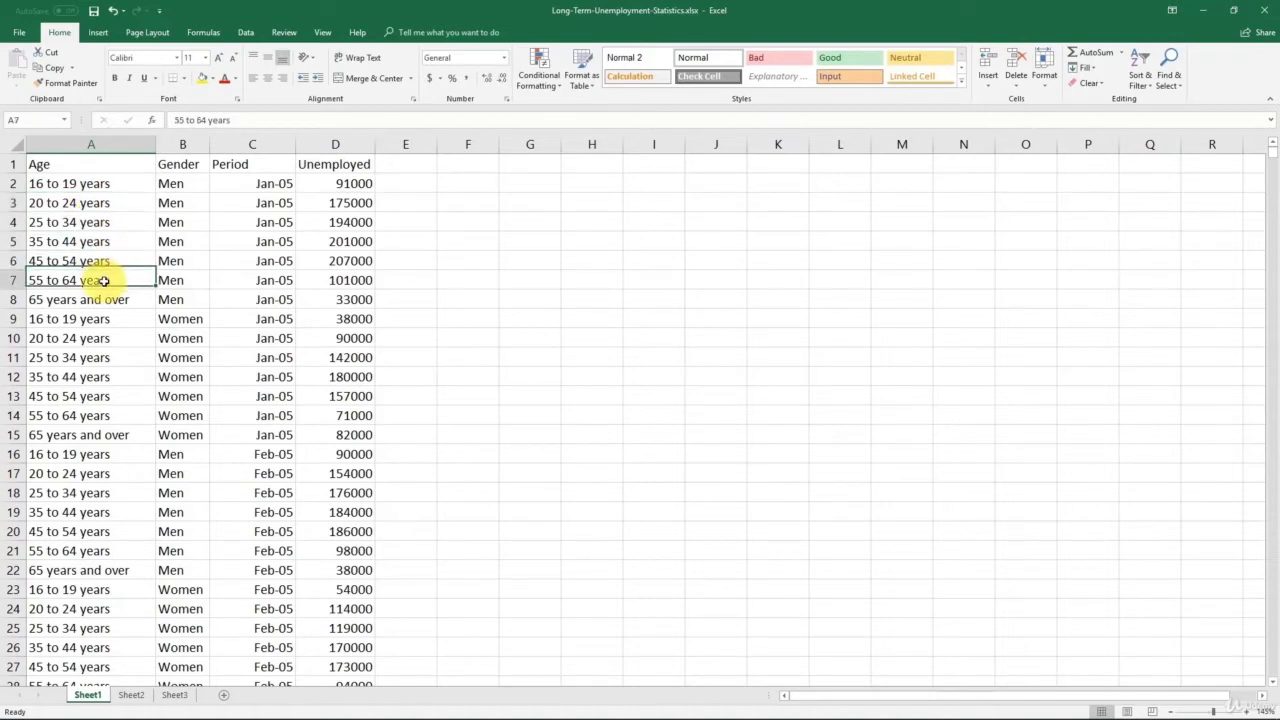
click(138, 299)
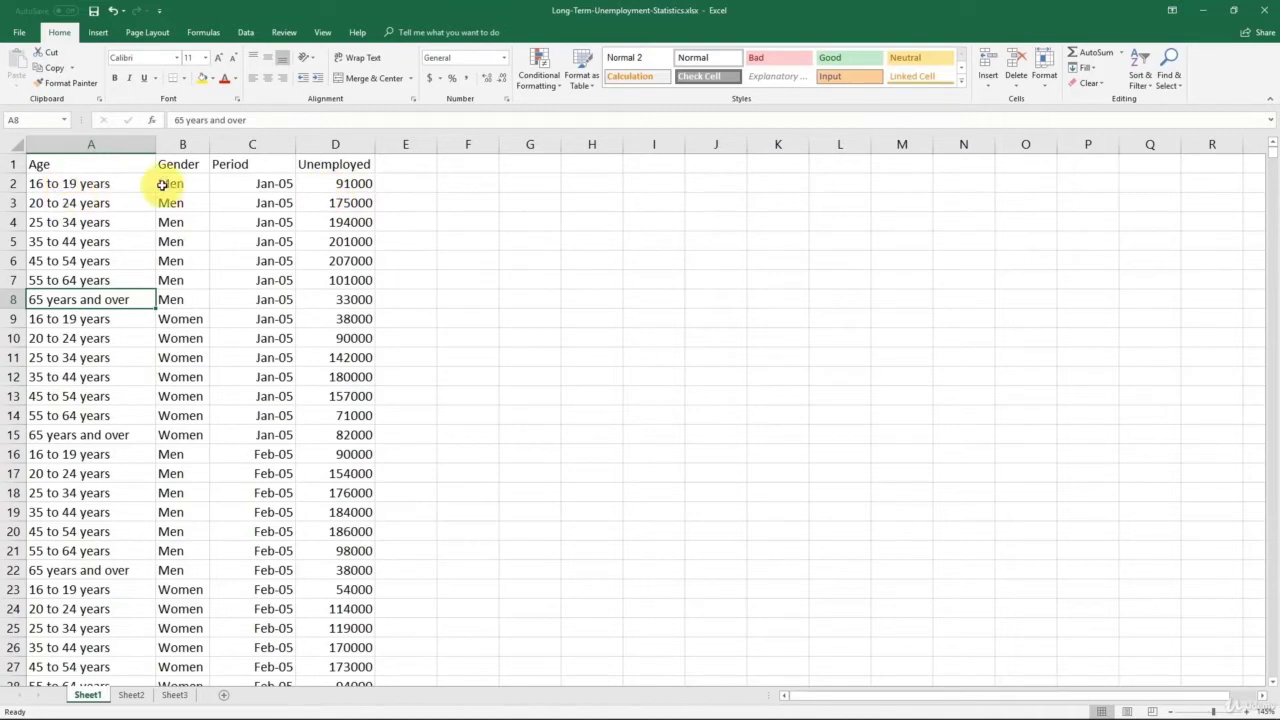
Review the Unemployed figures for each age group of men in Jan-05
click(339, 187)
click(342, 202)
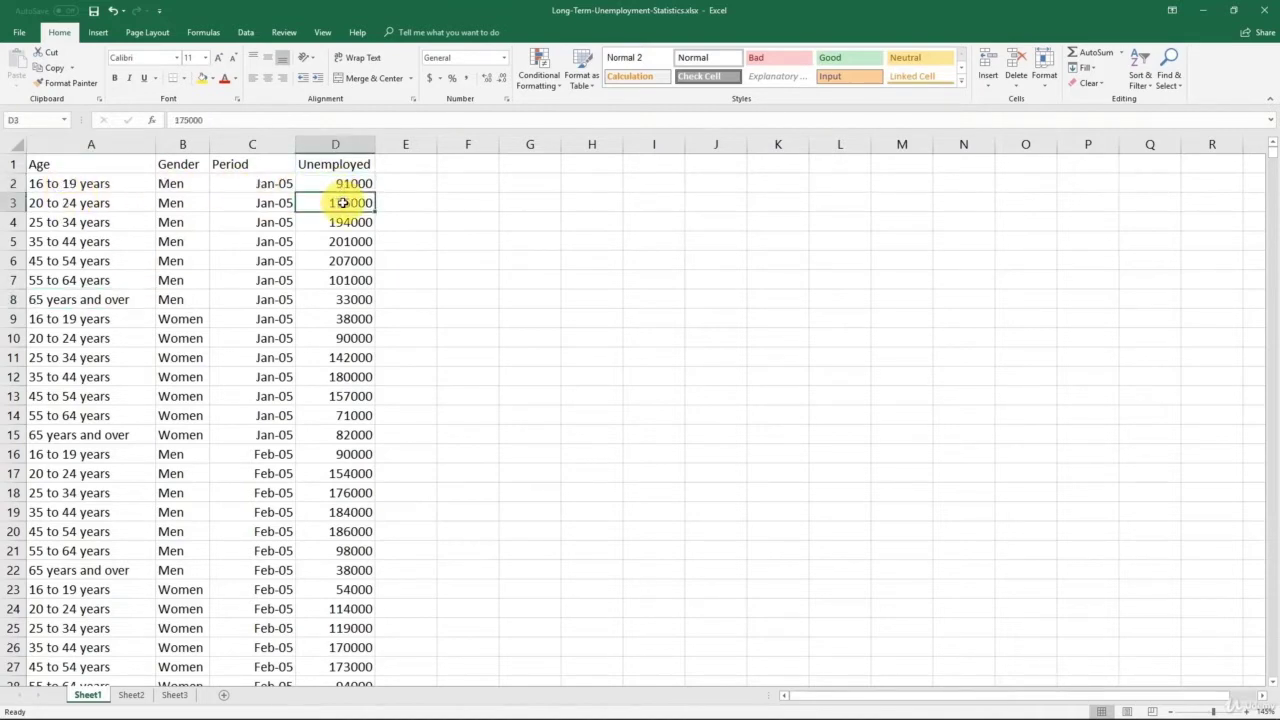
click(345, 221)
click(346, 241)
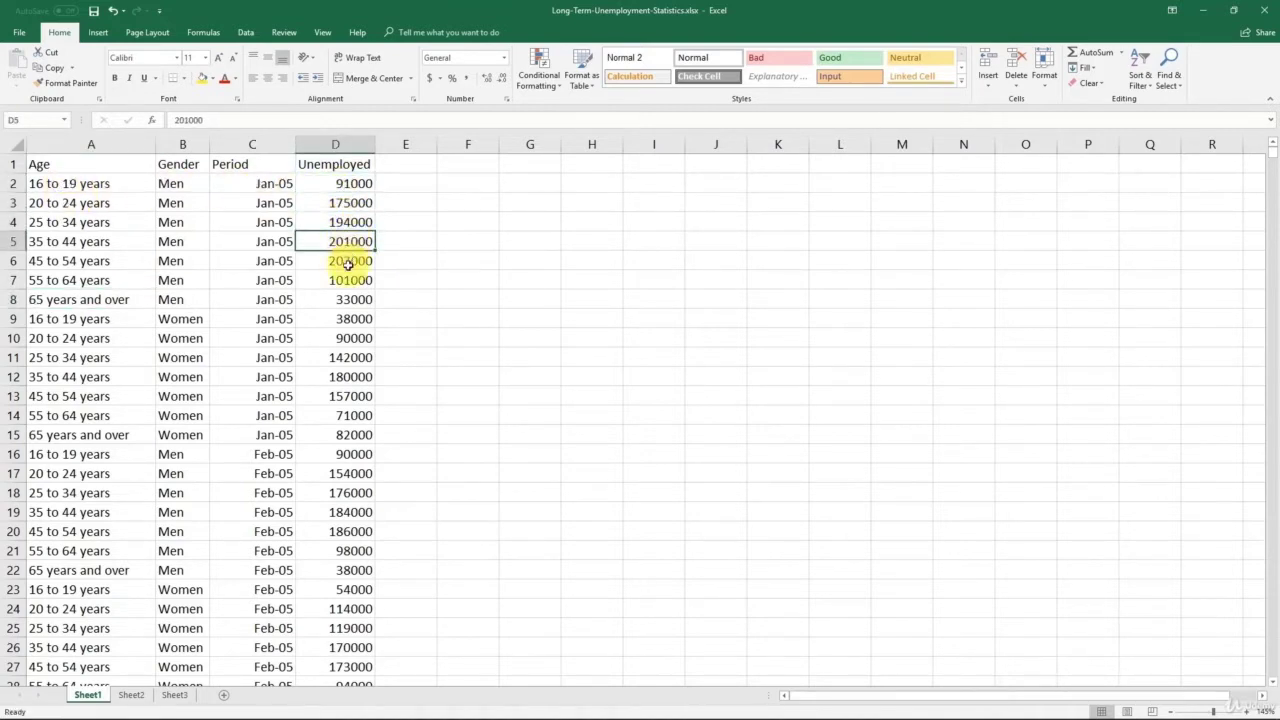
click(349, 261)
click(347, 280)
click(350, 299)
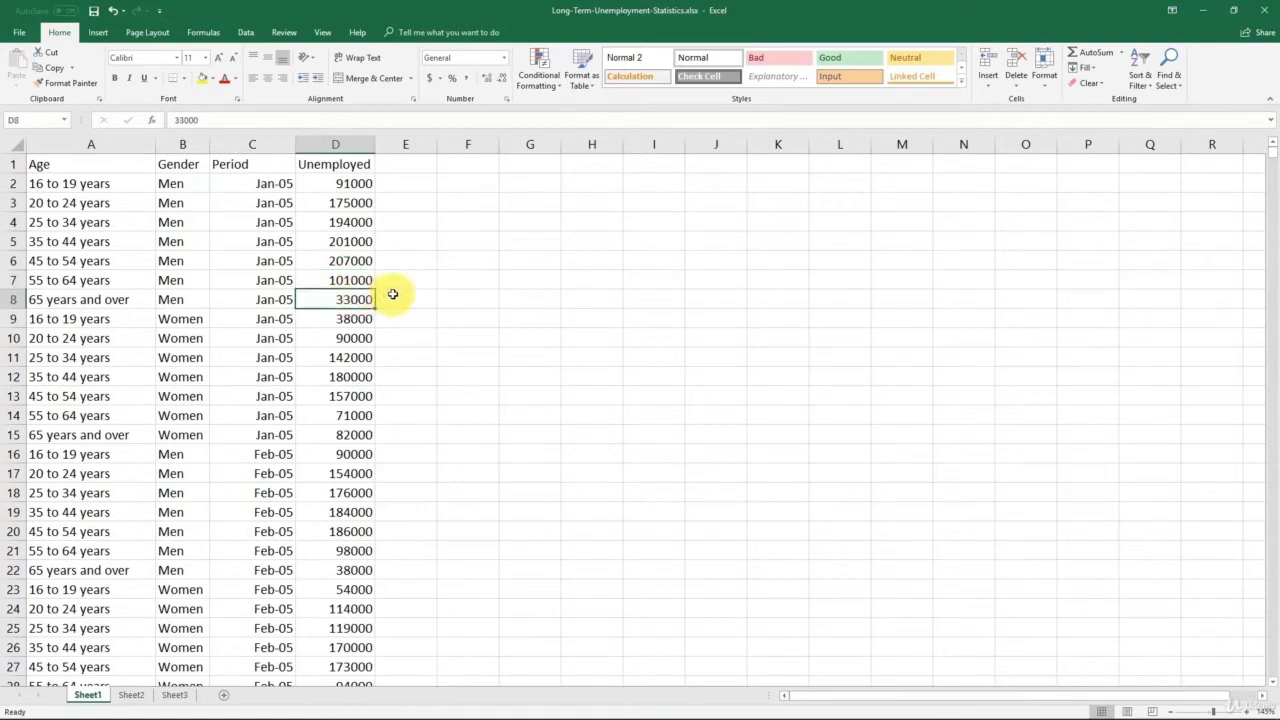
shift+click(337, 186)
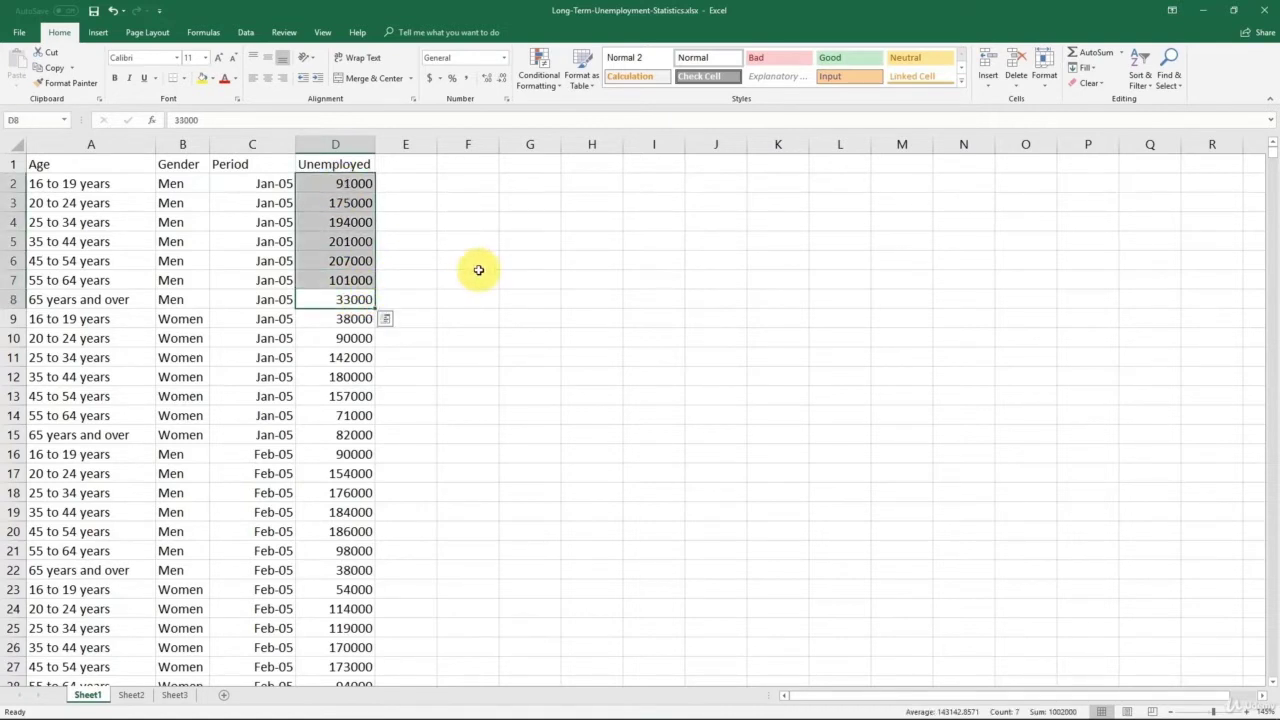
click(215, 262)
click(265, 263)
click(330, 265)
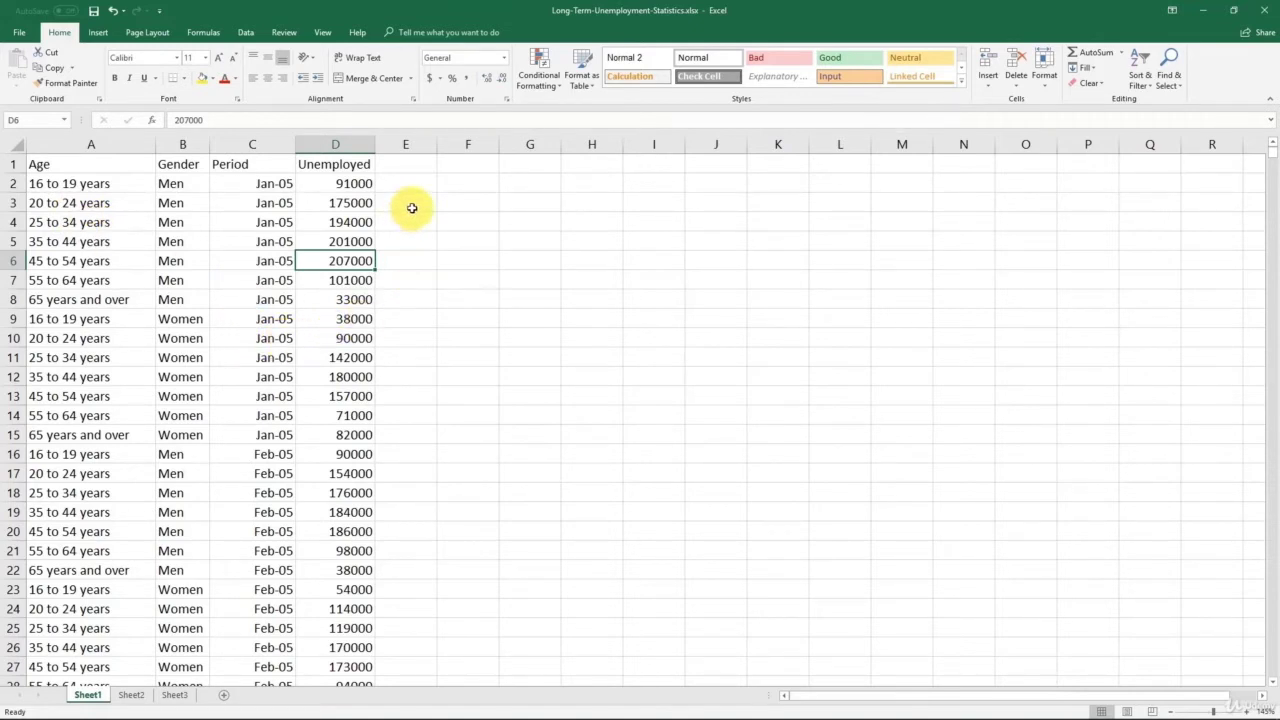
Switch to the open Example.xlsx workbook that holds the unemployment data in a wide layout
click(188, 709)
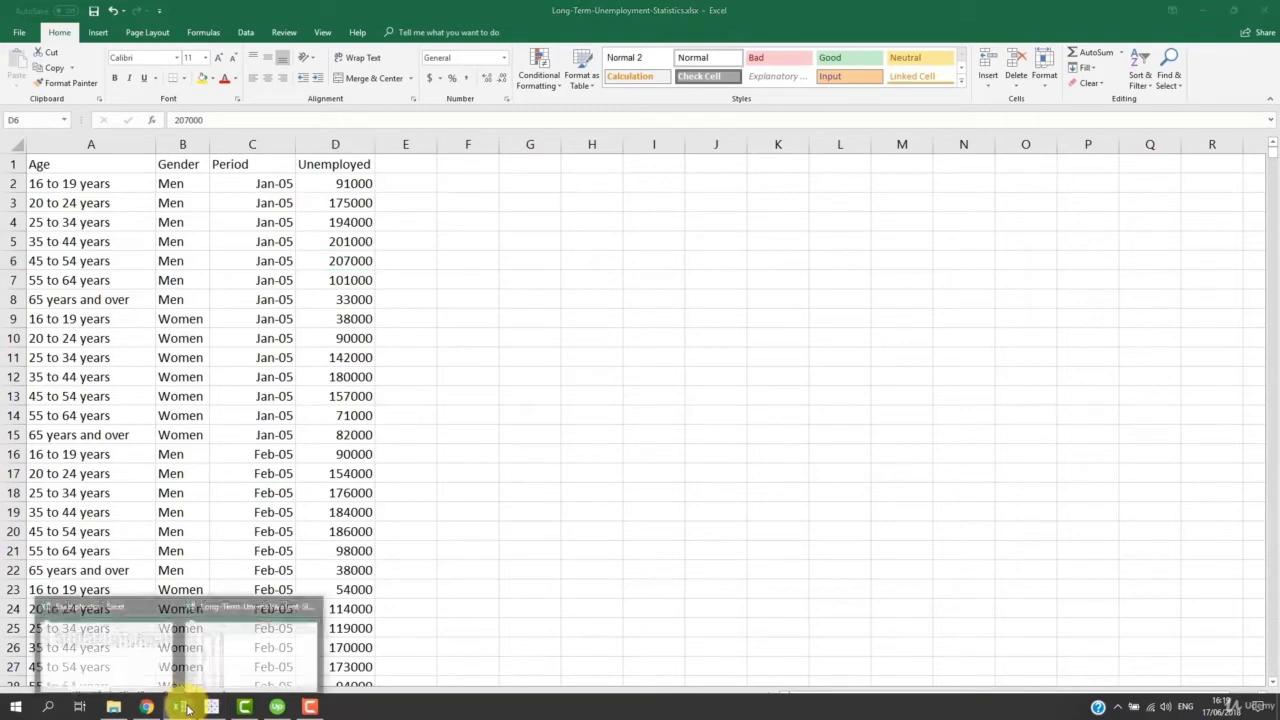
click(132, 648)
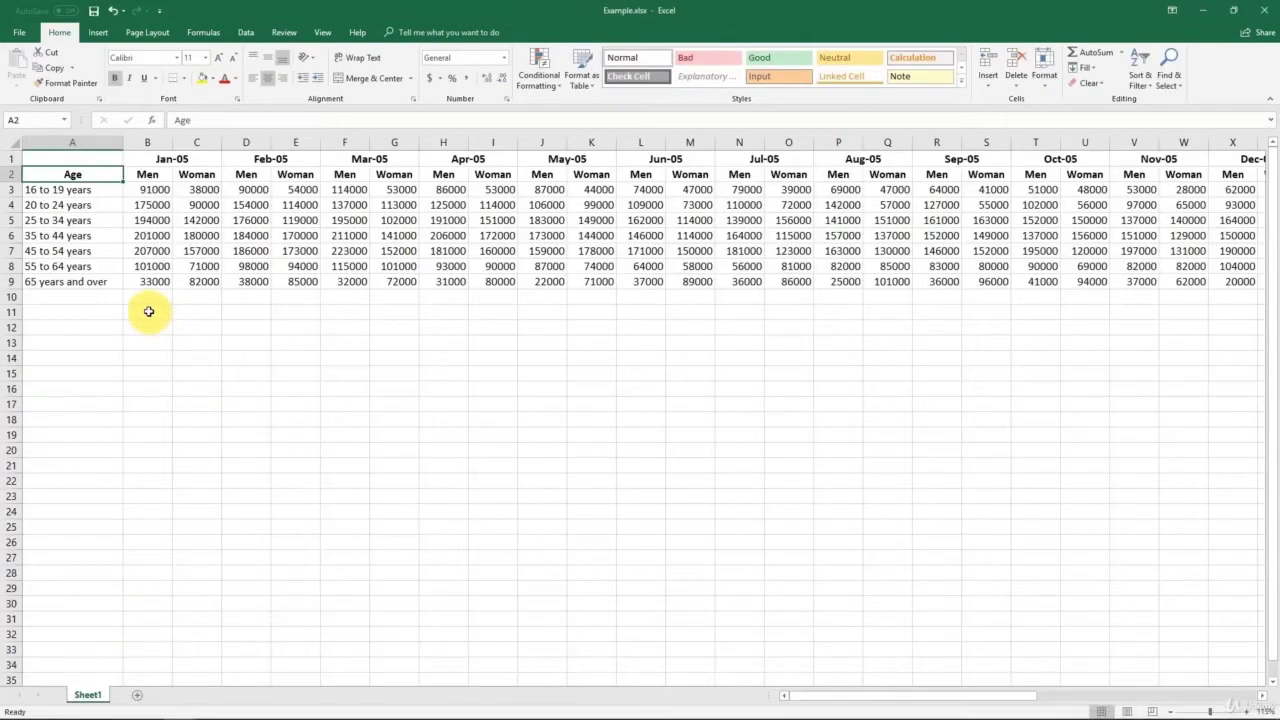
scroll(144, 309, up, 1)
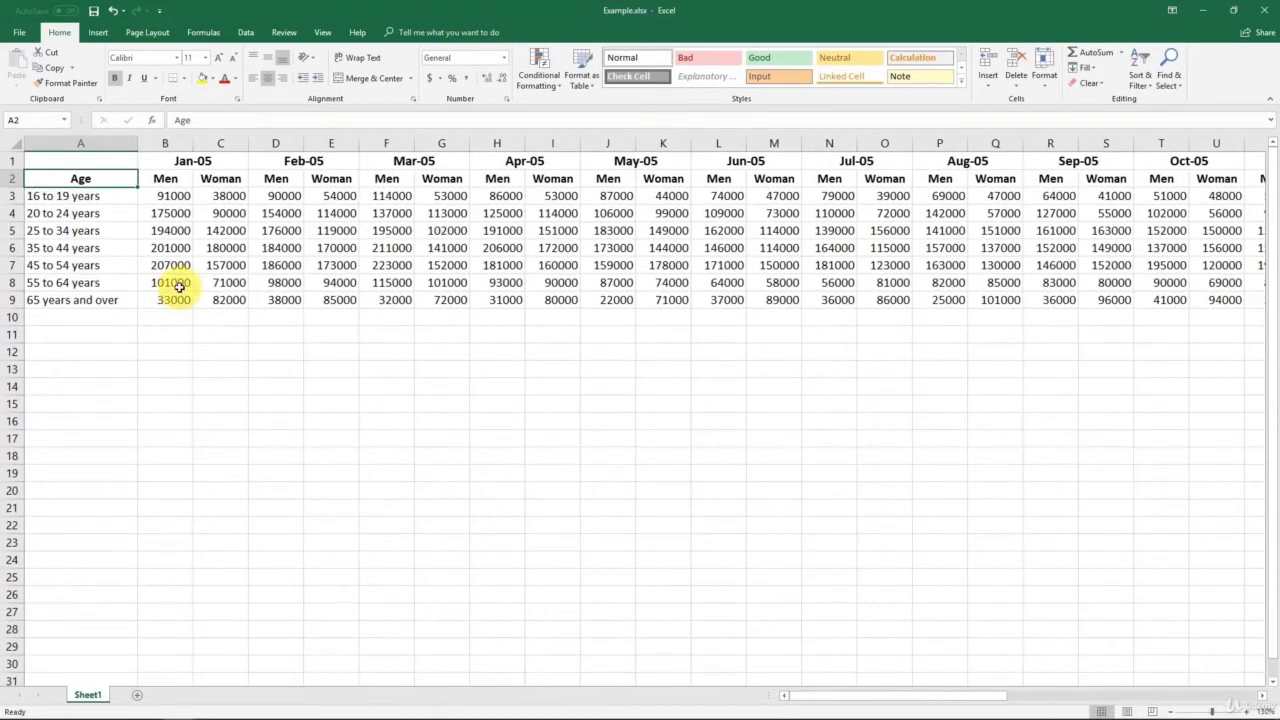
Examine the wide table's layout: the Age rows, the month headers and the Men and Woman subheaders beneath them
click(45, 199)
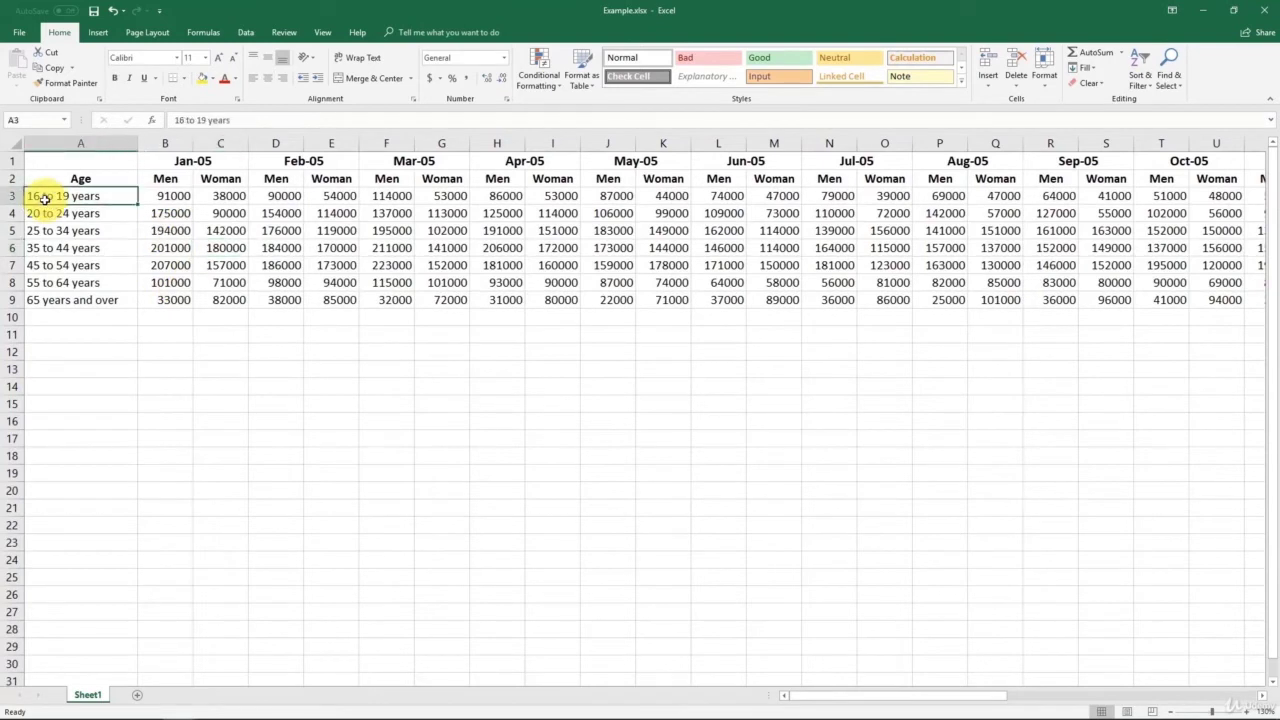
click(64, 165)
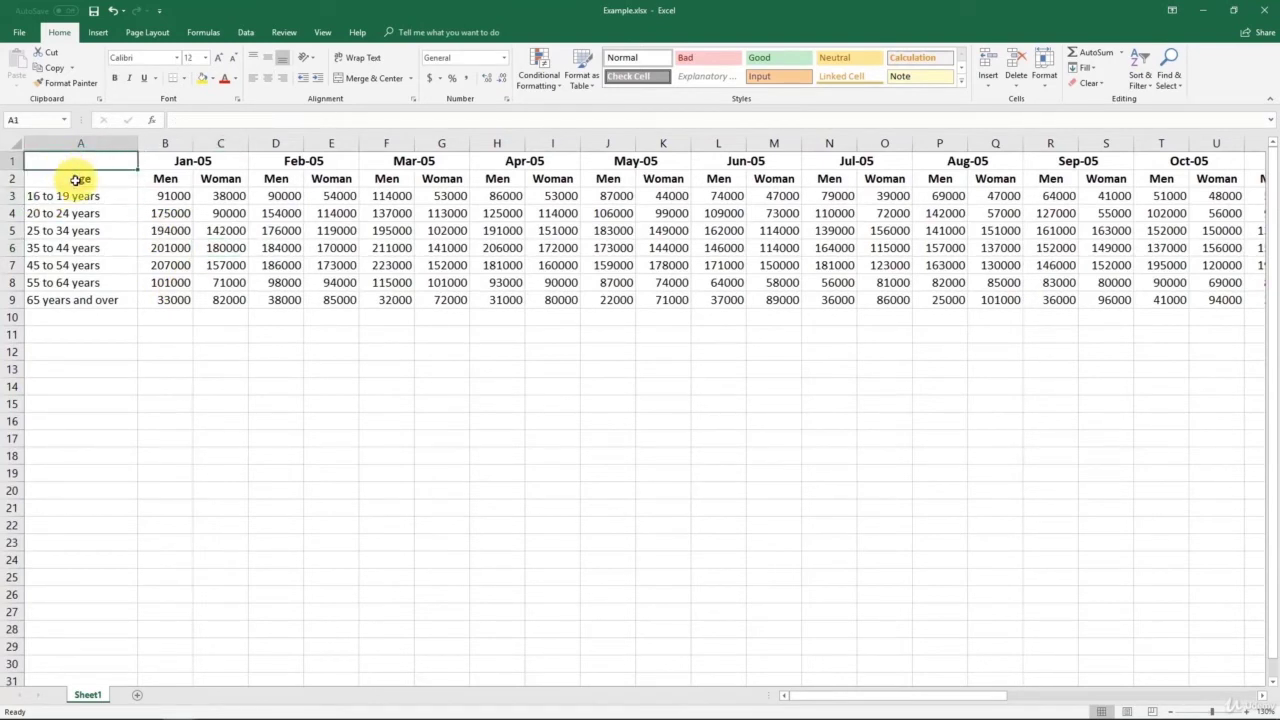
drag(77, 180, 86, 299)
click(172, 327)
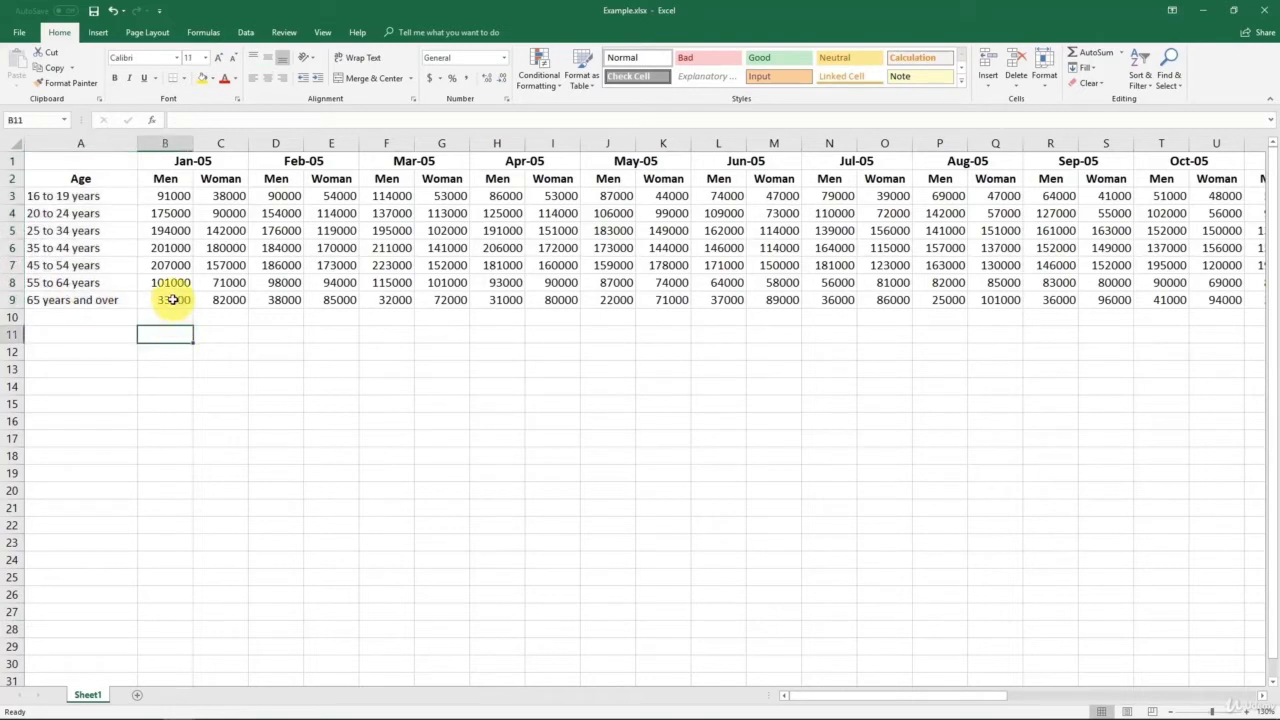
click(177, 162)
click(315, 160)
click(163, 178)
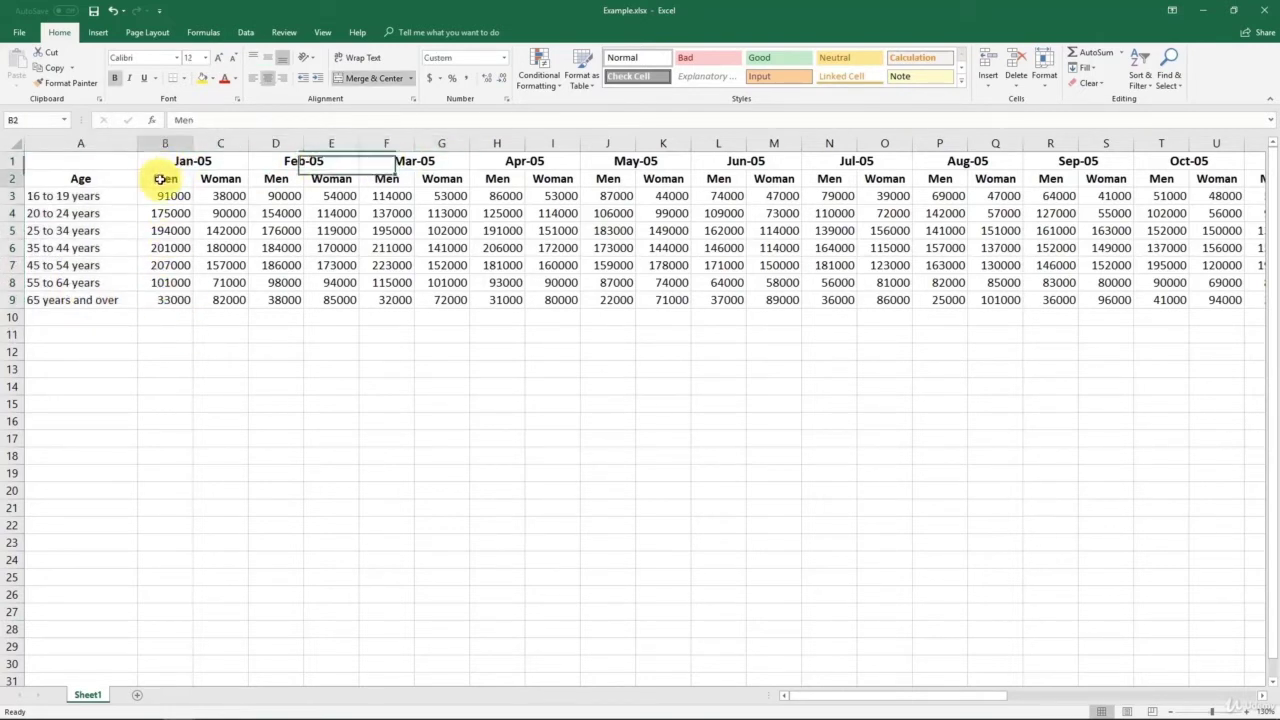
click(221, 178)
click(277, 178)
click(331, 179)
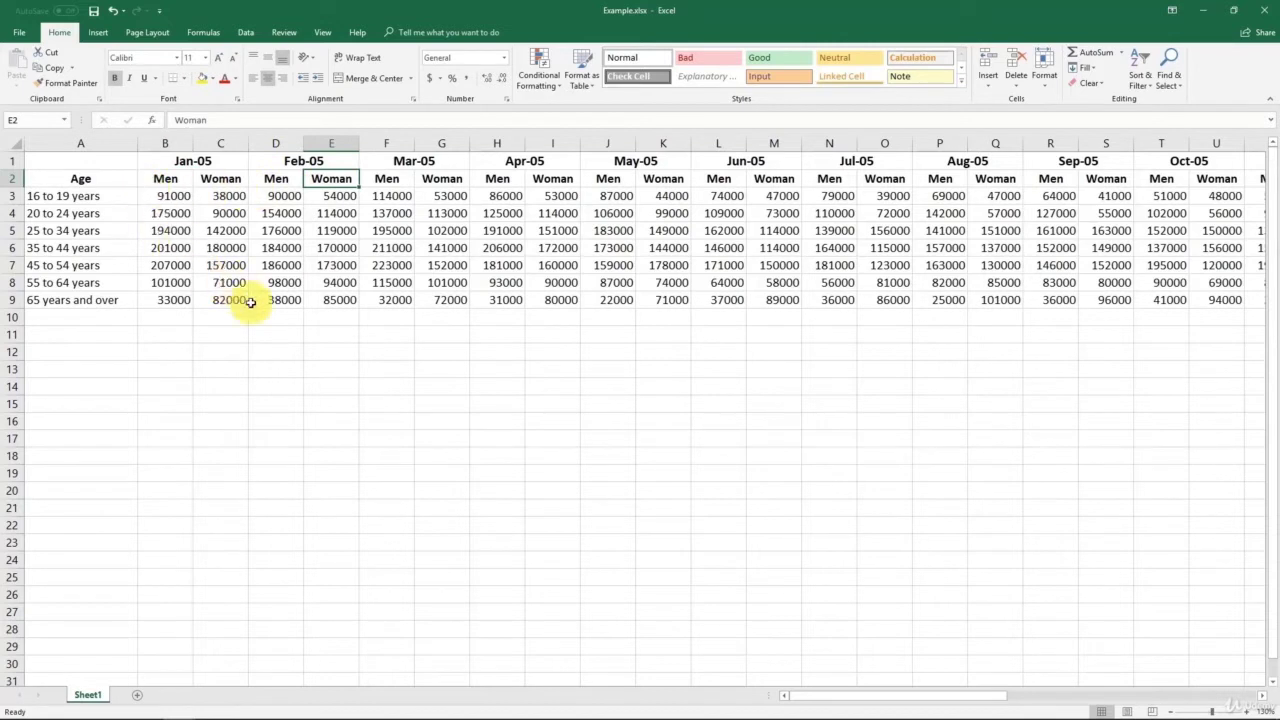
click(284, 330)
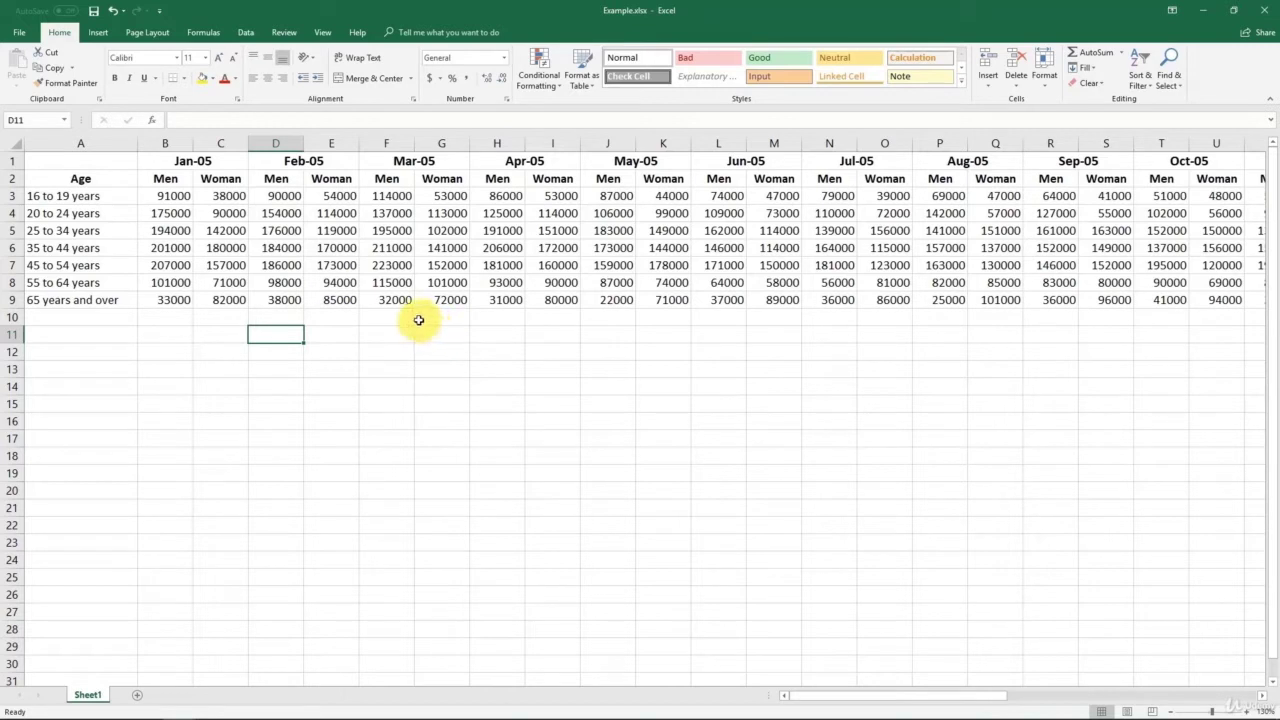
Locate the Mar-05 figure for men aged 45 to 54 years and apply the Good cell style to it
click(390, 165)
click(391, 179)
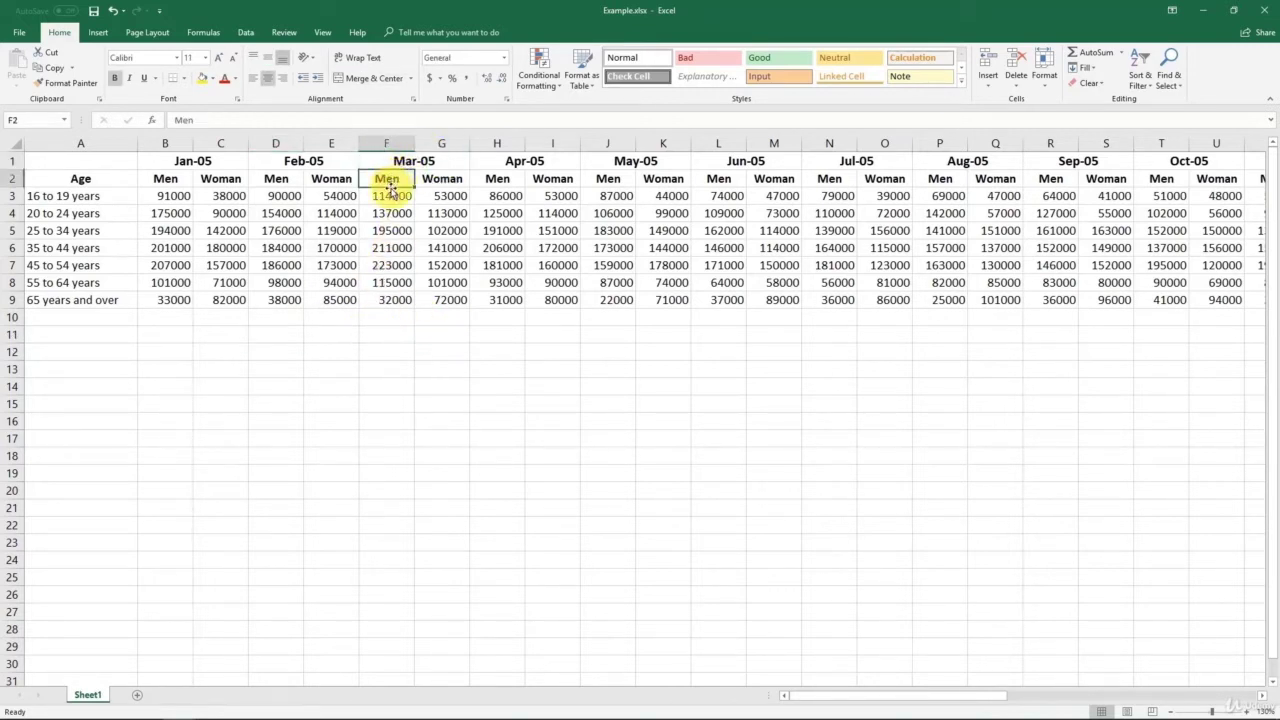
click(388, 266)
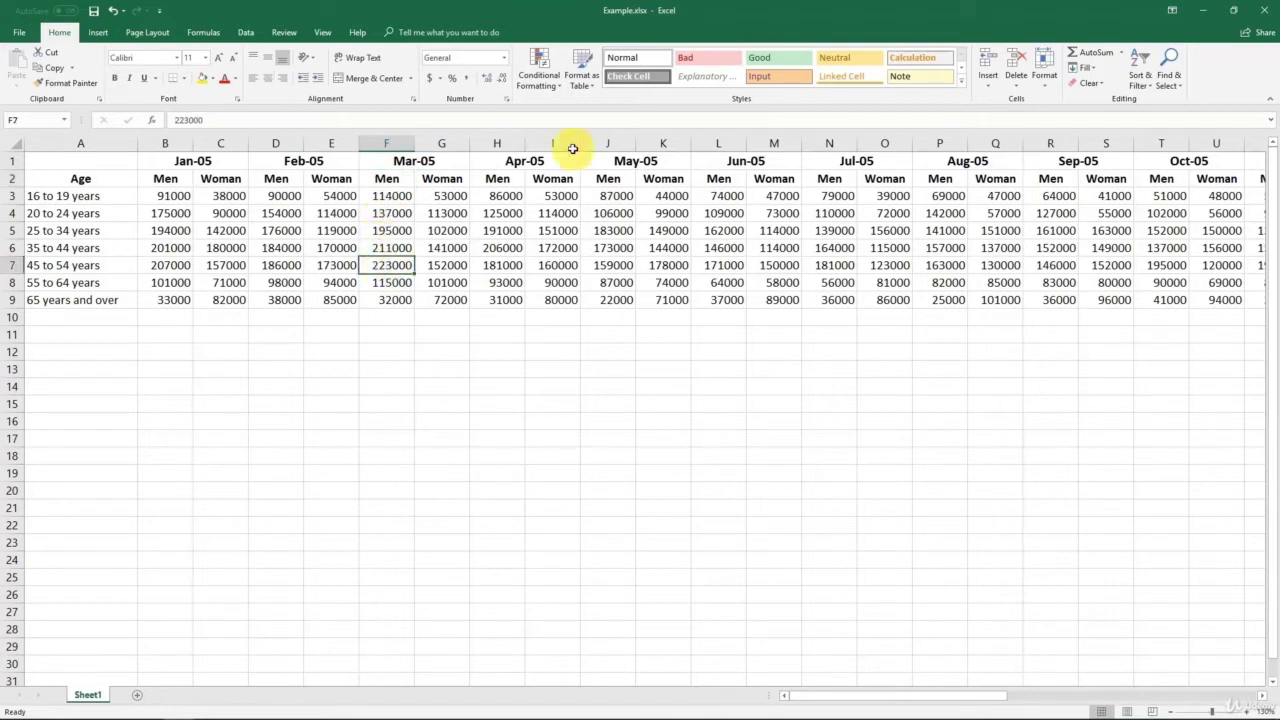
click(772, 64)
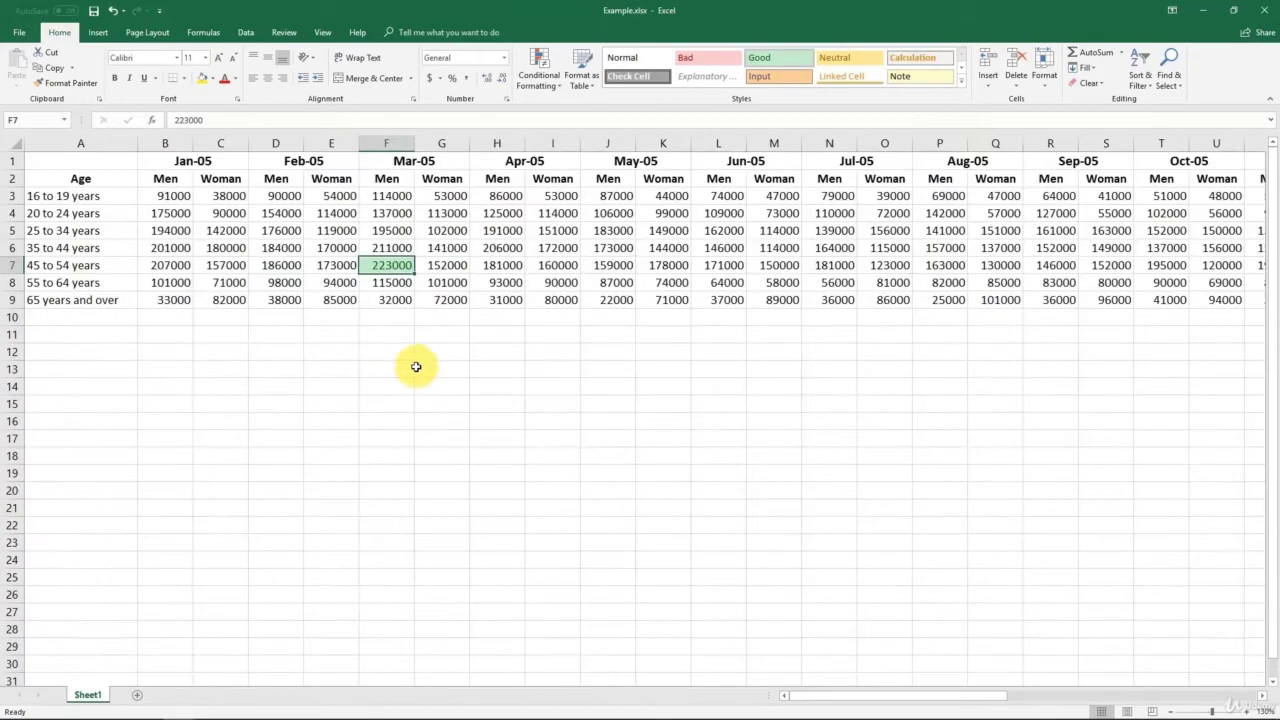
drag(131, 187, 548, 370)
click(497, 386)
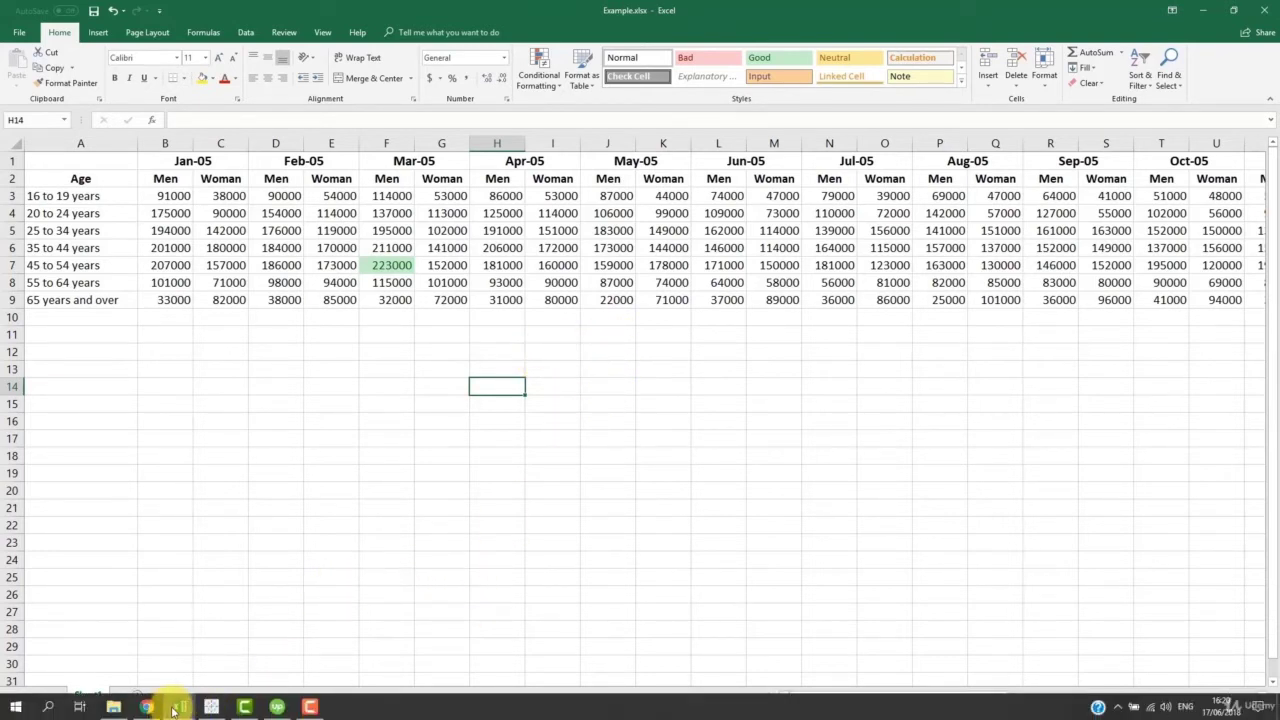
Return to the Long-Term-Unemployment-Statistics workbook and close it, also minimizing the browser window left on the desktop
click(172, 700)
click(146, 628)
click(172, 700)
click(225, 648)
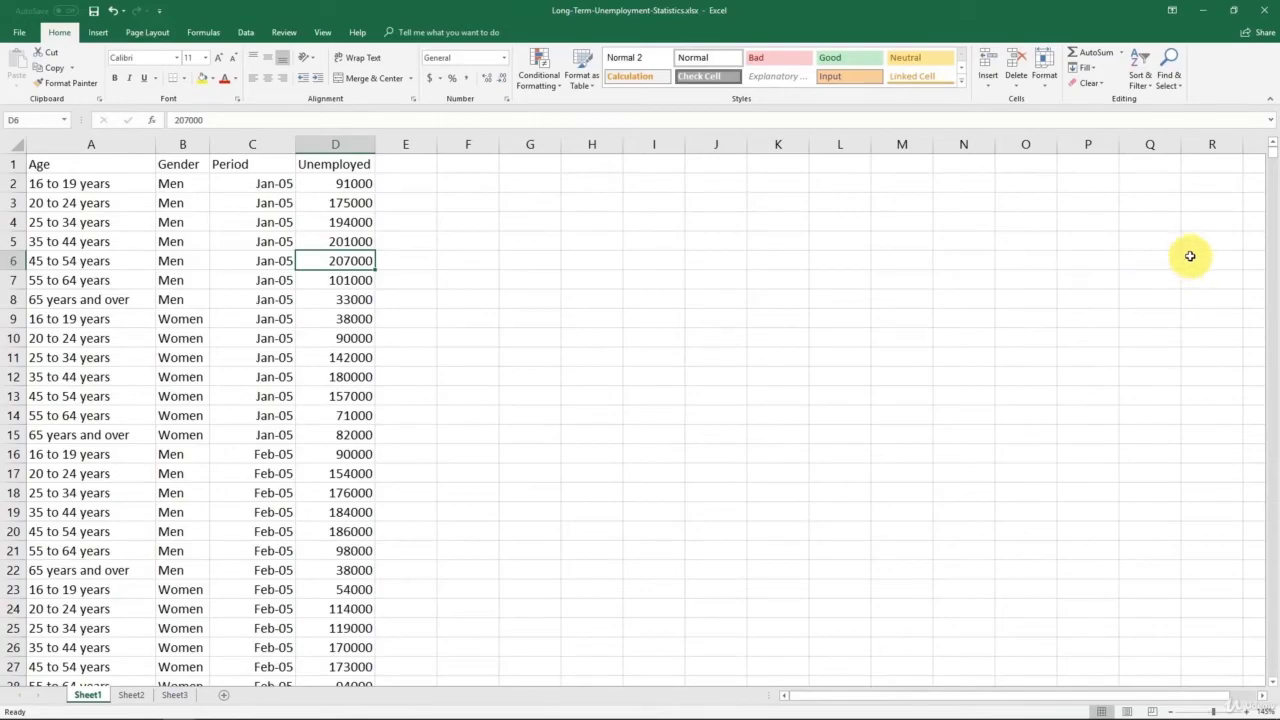
click(1264, 10)
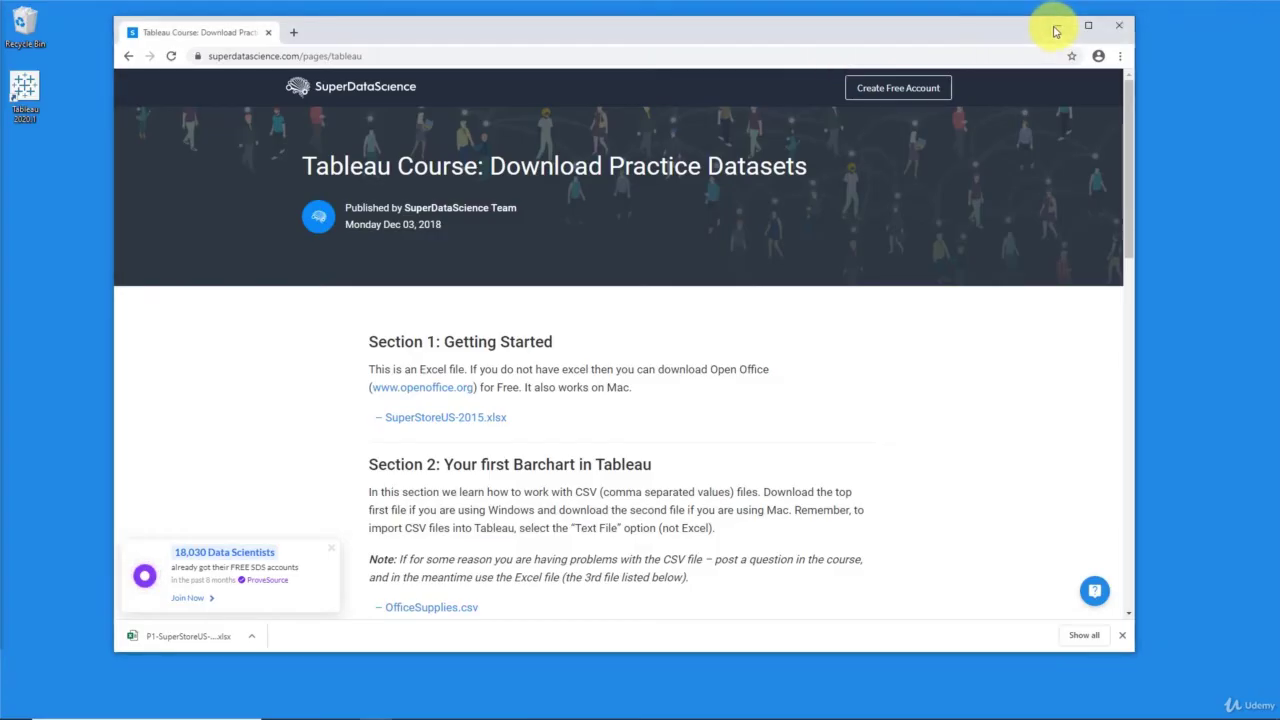
click(1055, 30)
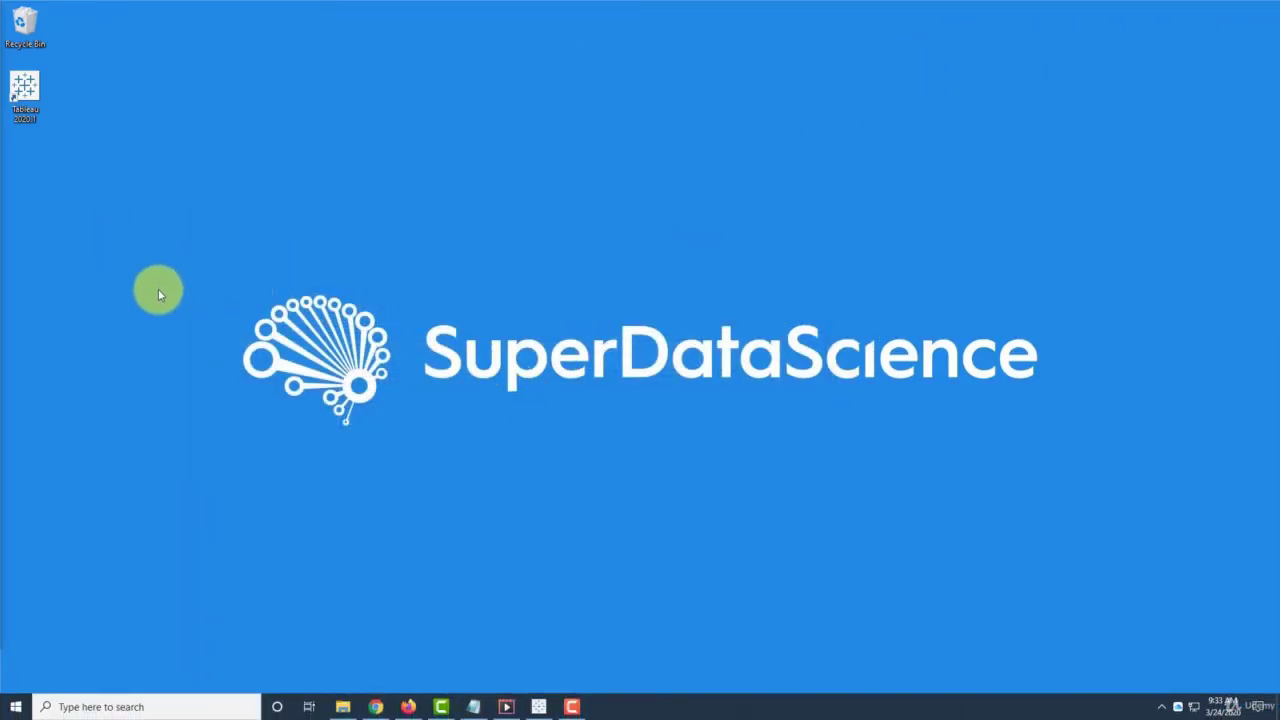
Switch to Tableau and connect to the Excel file P1-Long-Term-Unemployment-Statistics from the Tableau 2020 folder
click(546, 707)
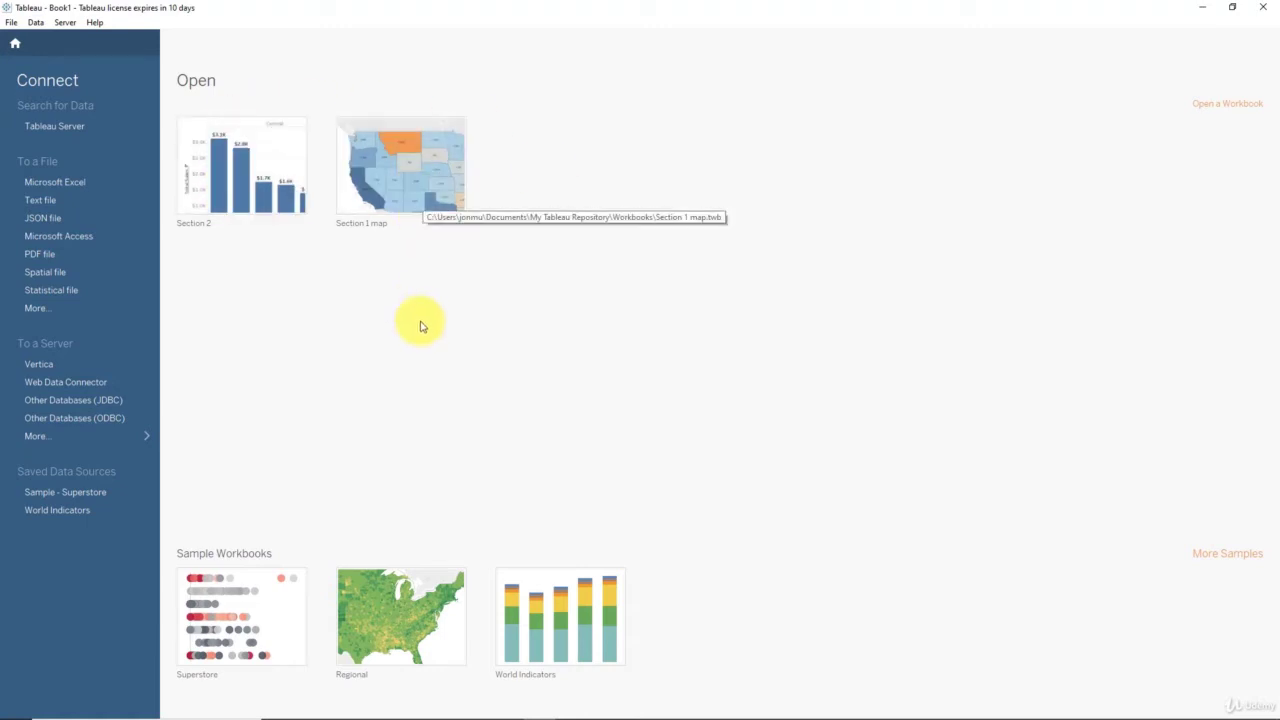
click(82, 179)
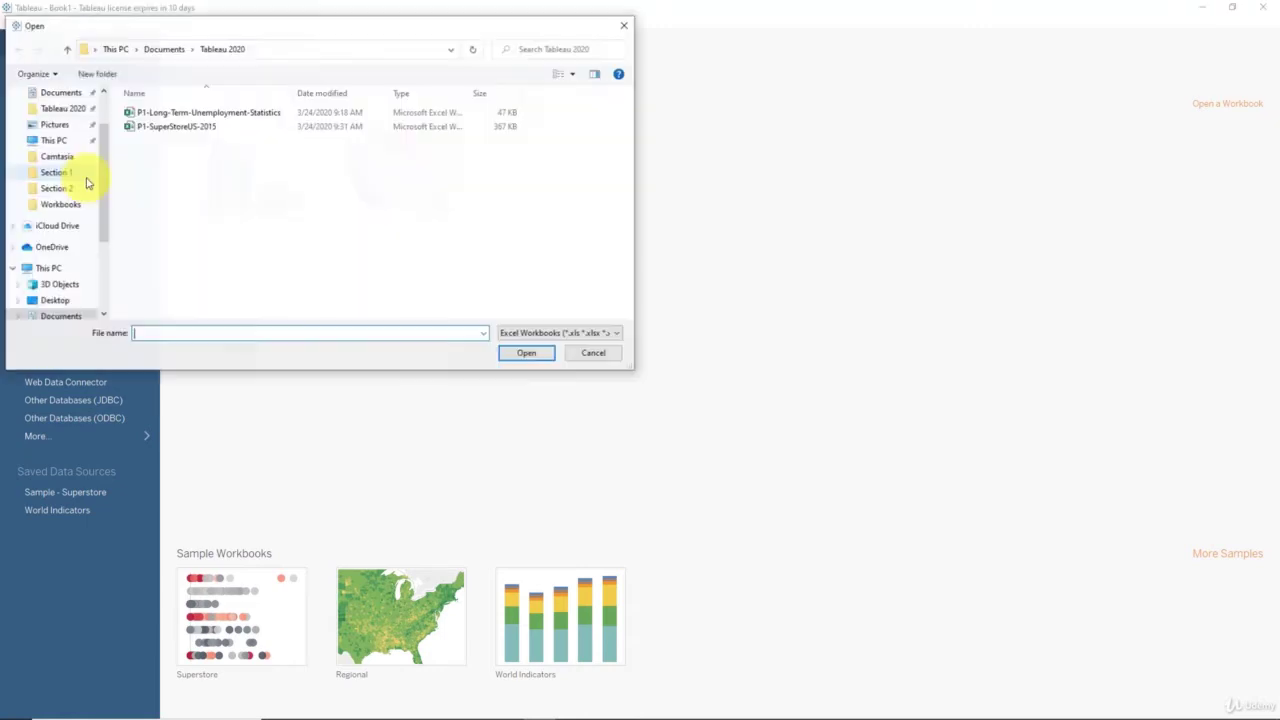
click(180, 115)
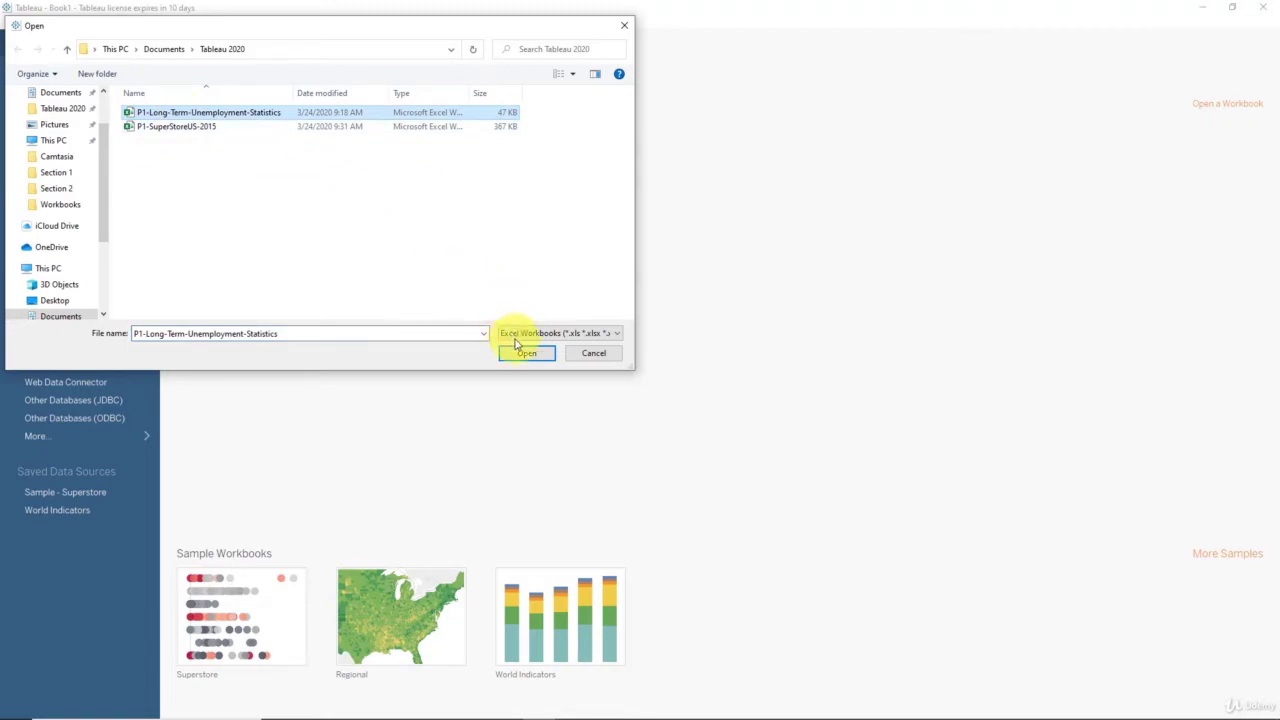
click(524, 352)
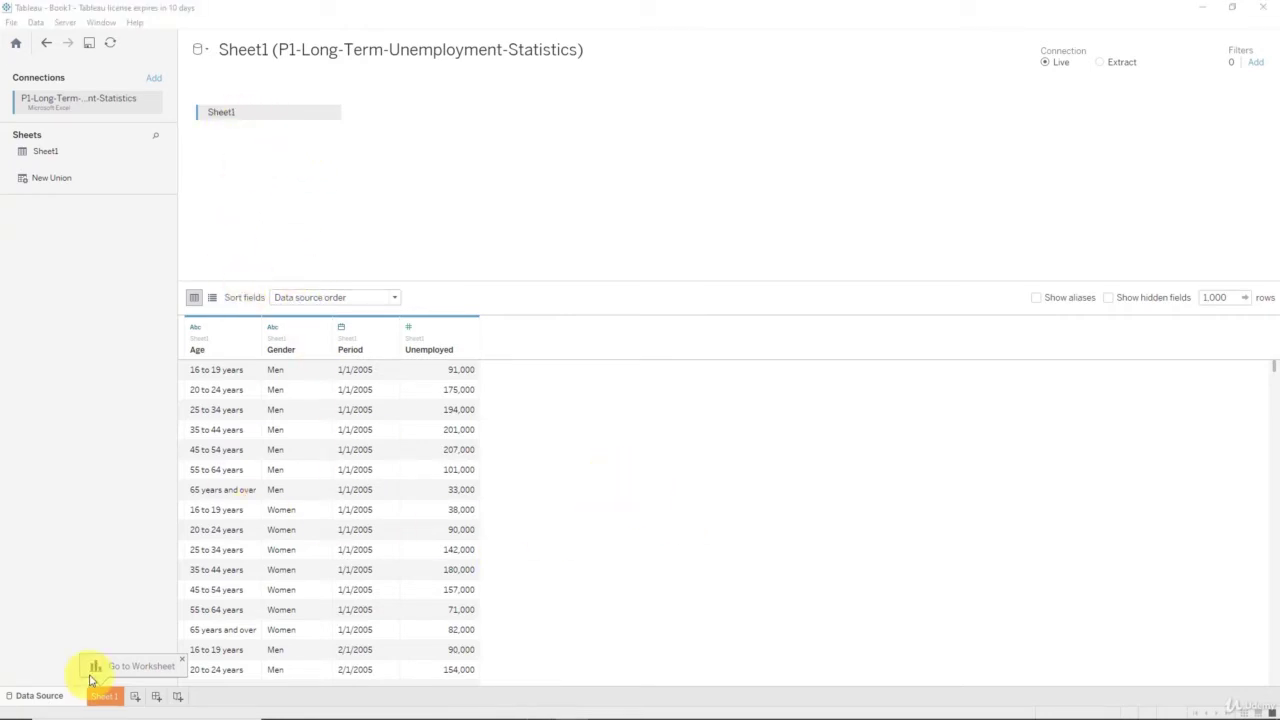
Open the Sheet 1 worksheet, revisiting the data source page to check its connection type before returning to the sheet
click(148, 670)
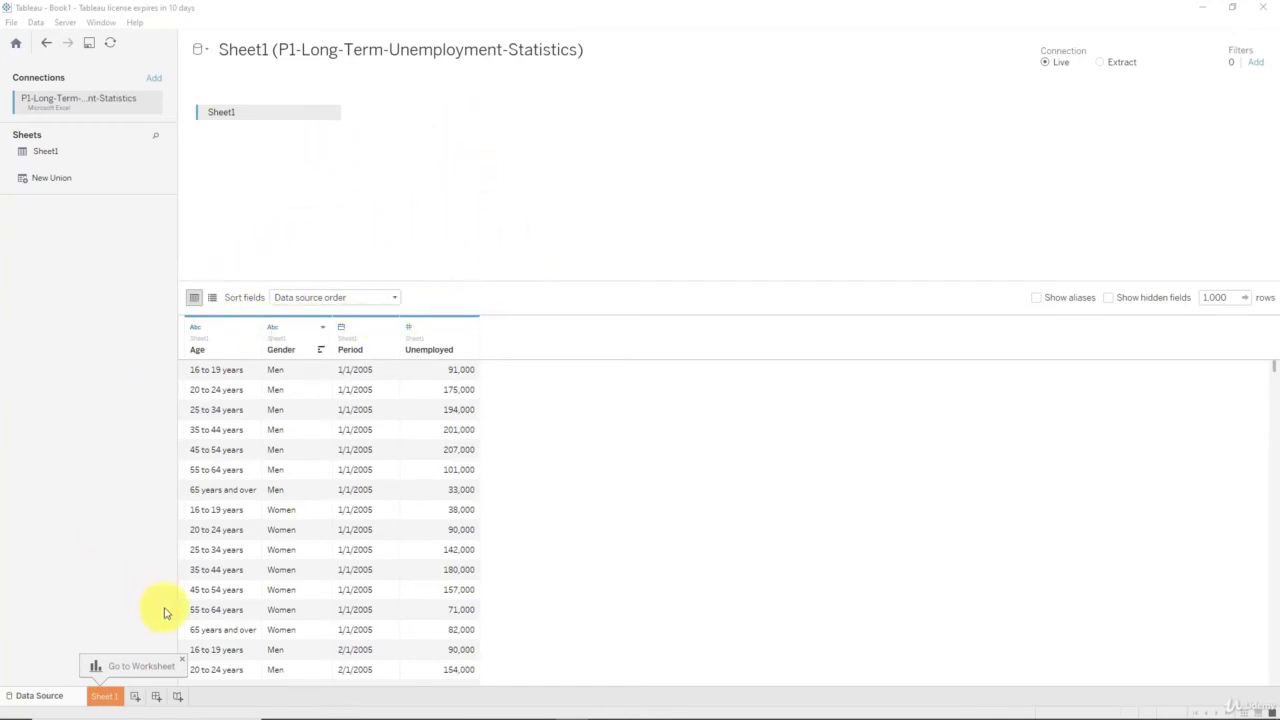
click(110, 692)
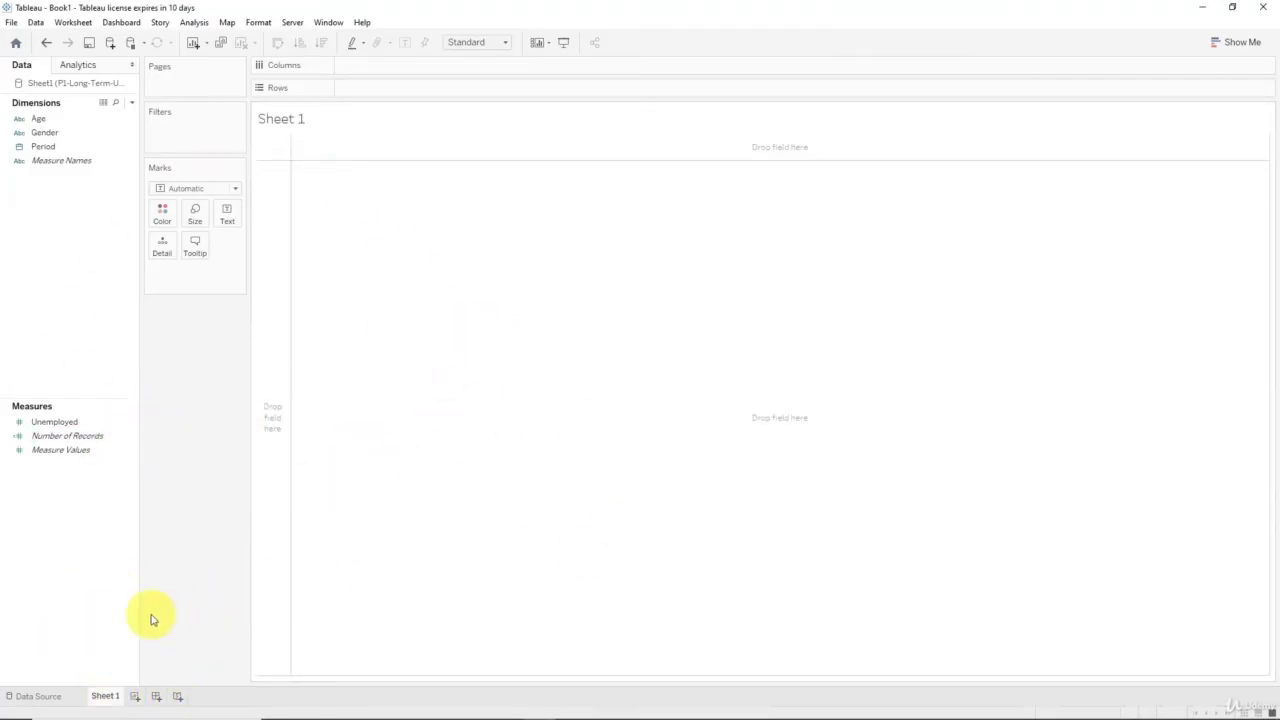
click(42, 695)
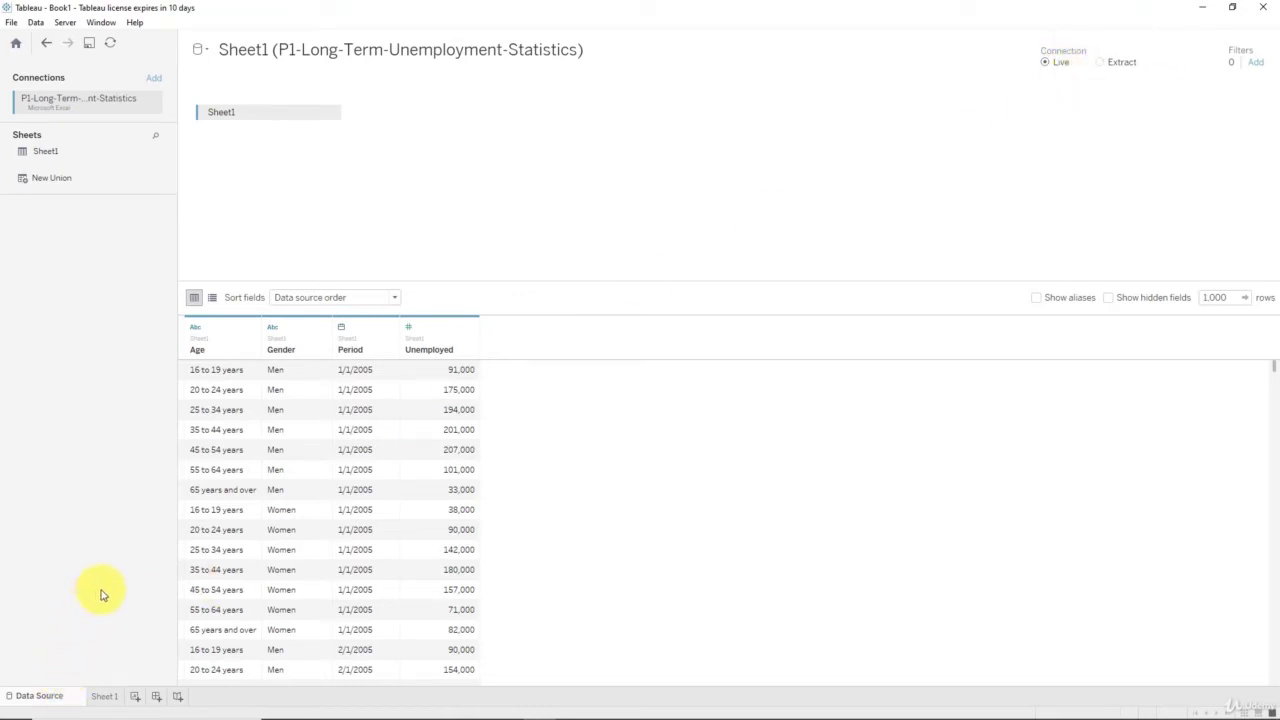
click(105, 698)
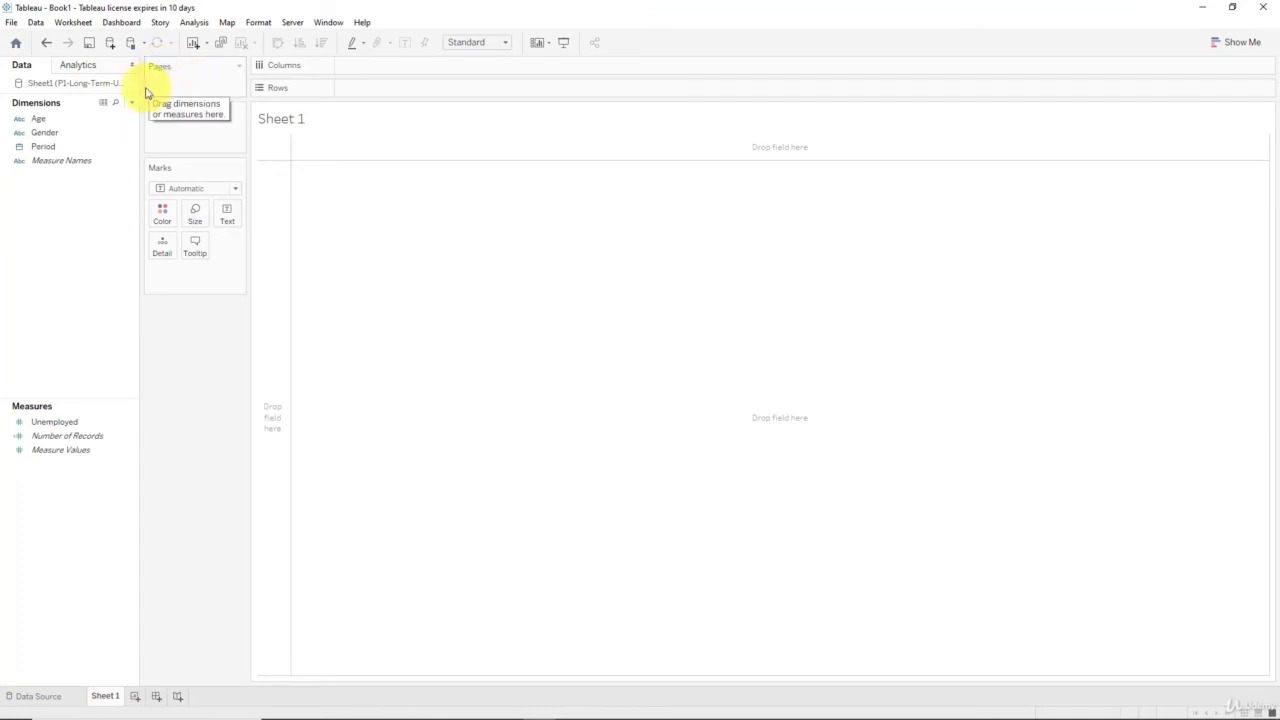
Extract all rows of the unemployment data source as a single table and save the extract in the Tableau 2020 folder
right_click(107, 85)
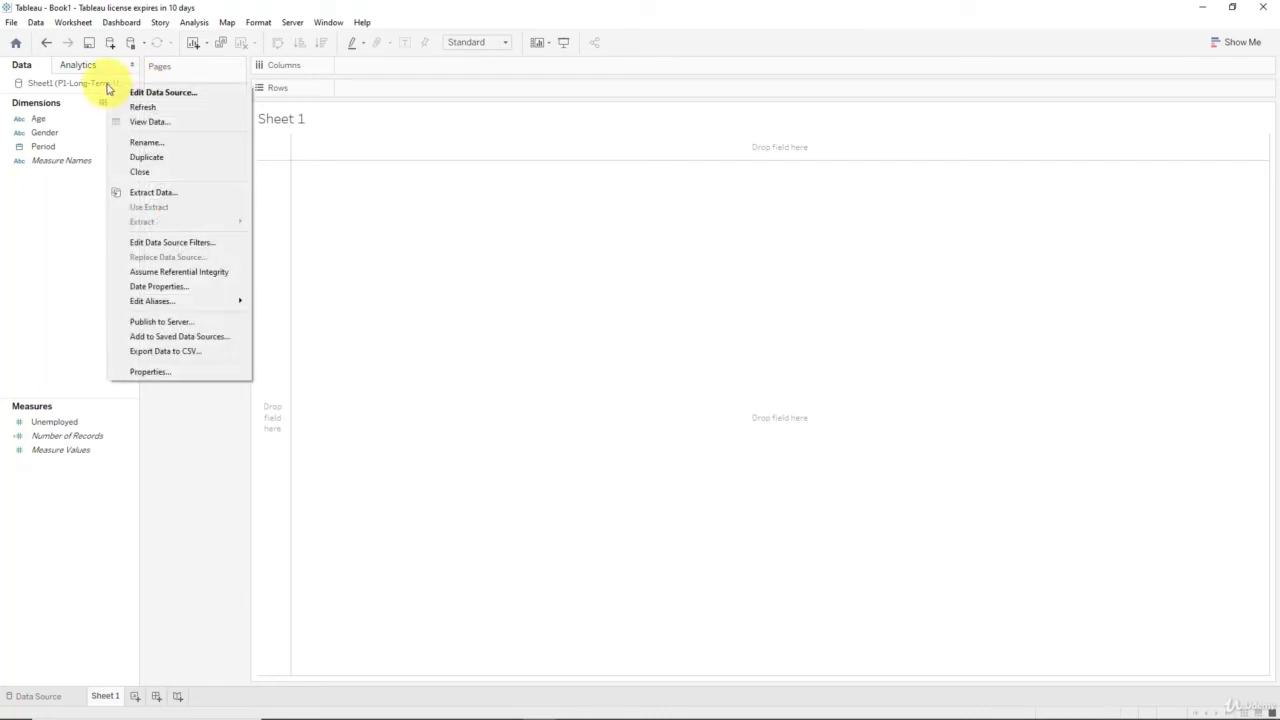
click(146, 196)
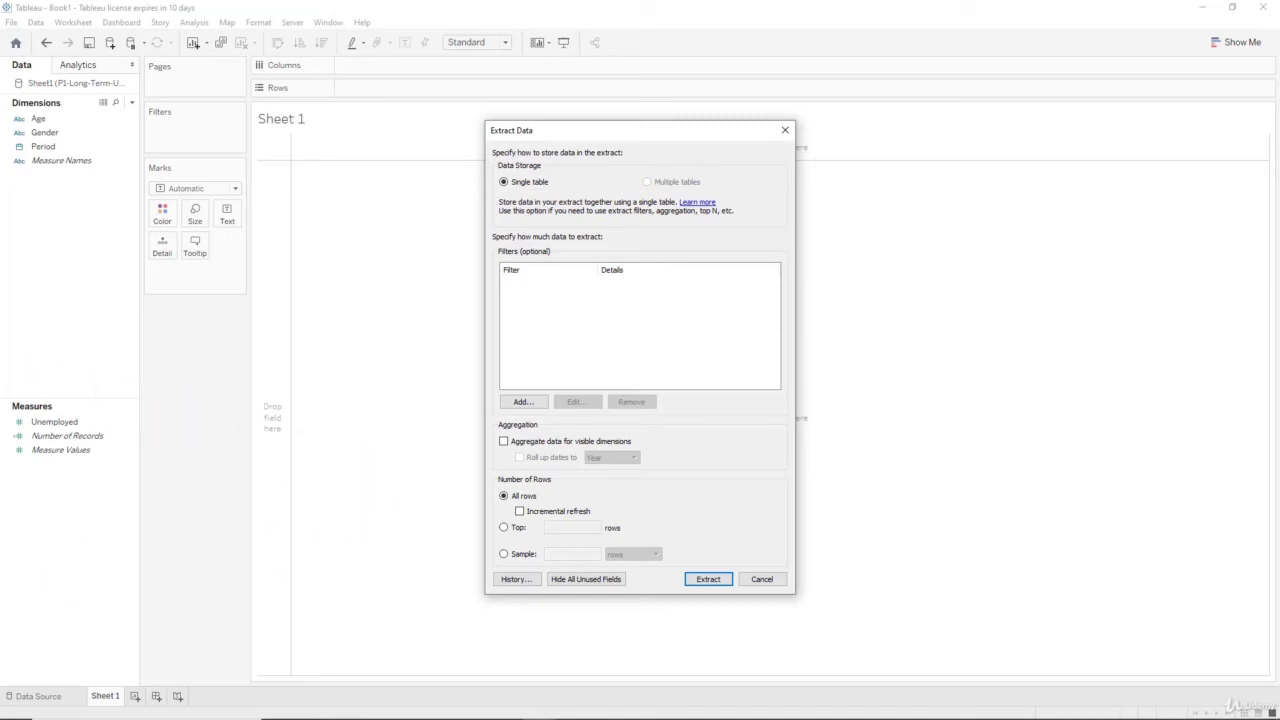
click(708, 579)
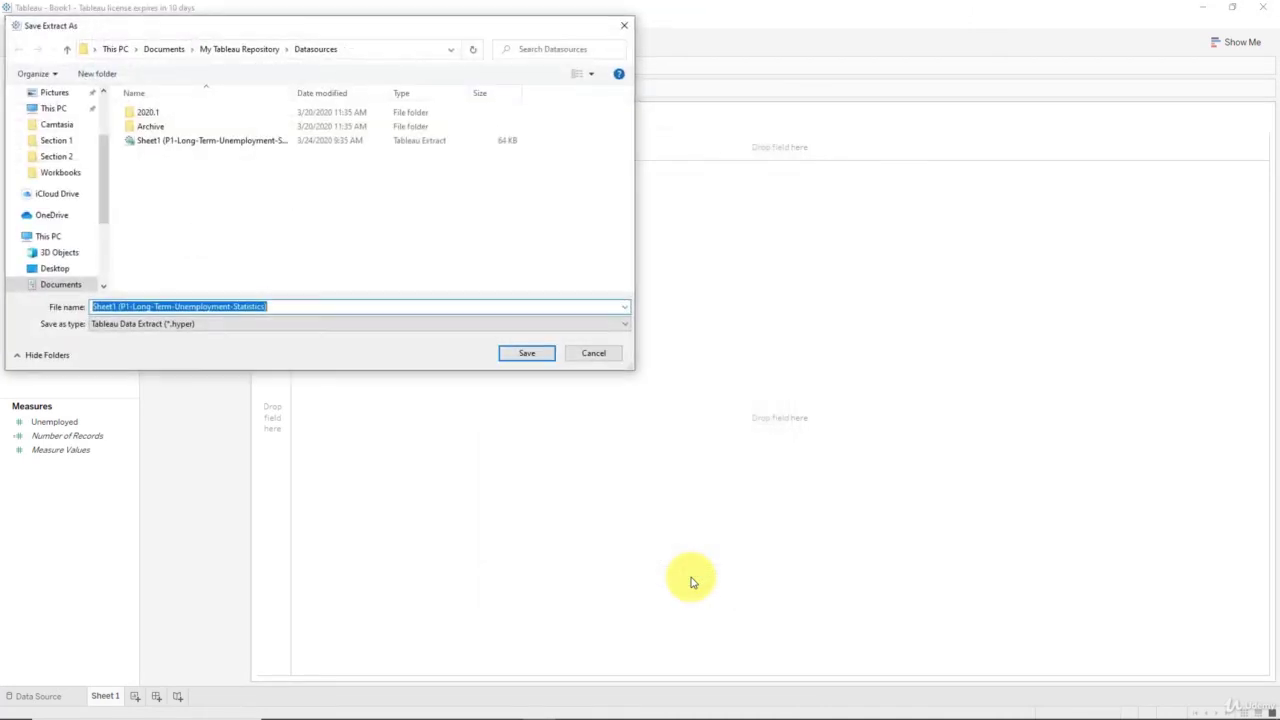
scroll(98, 187, up, 2)
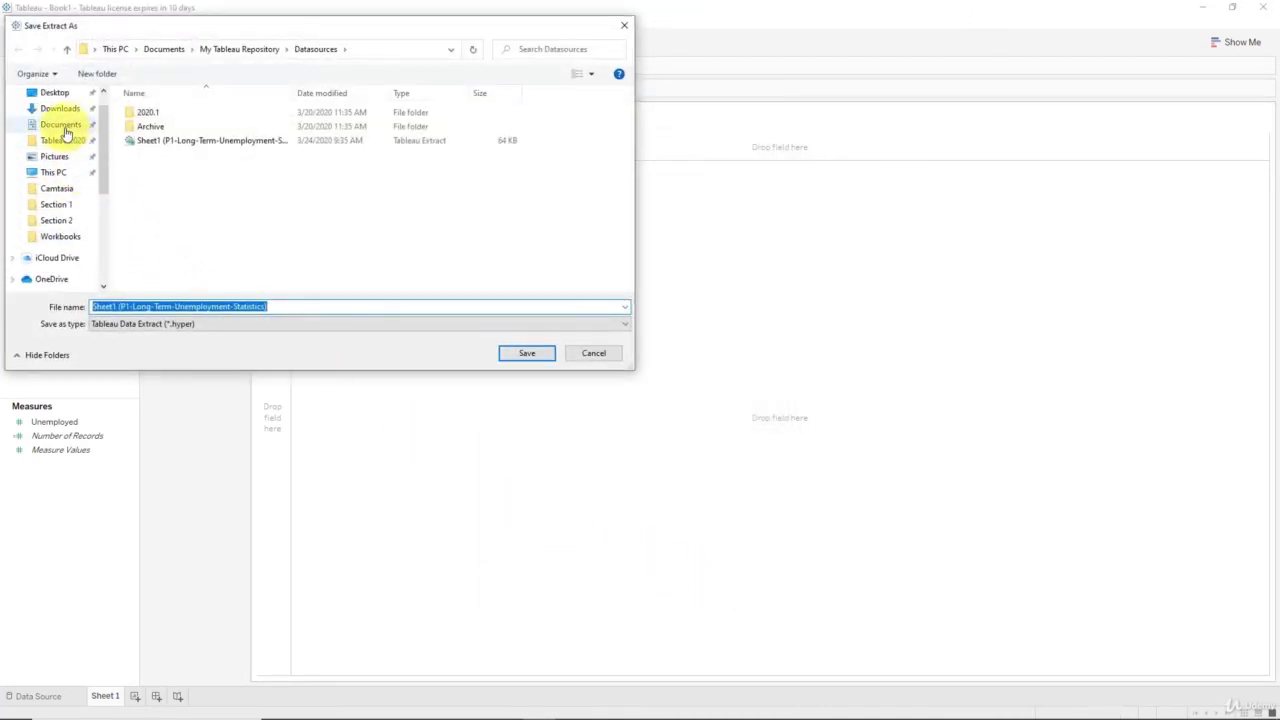
click(60, 140)
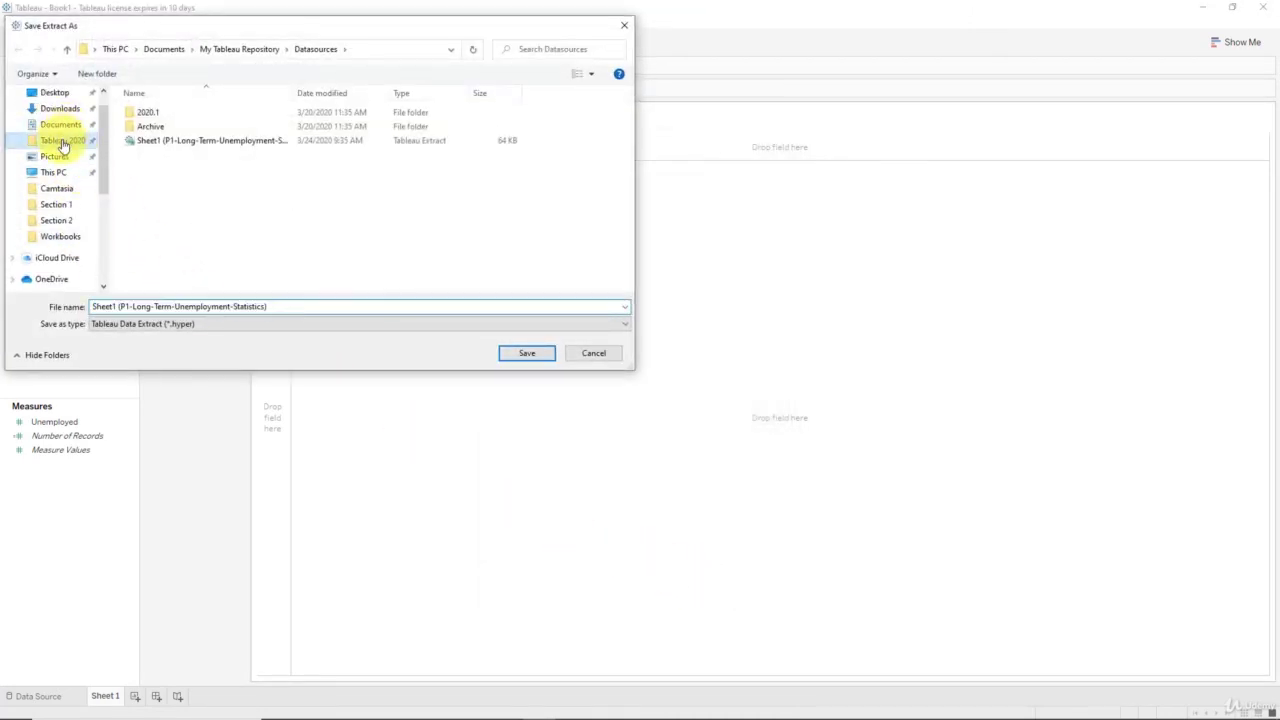
click(530, 360)
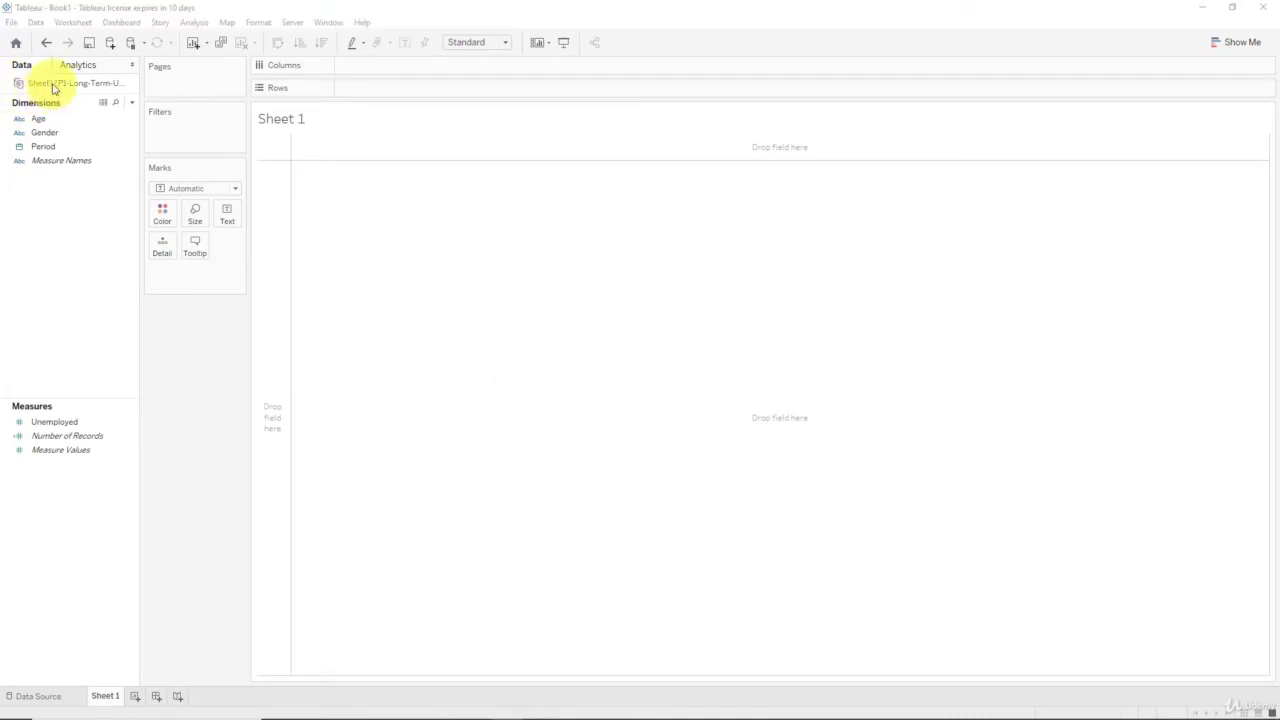
Review the data source's extract options and compare the saved extract with the original Excel file in the Tableau 2020 folder
right_click(18, 84)
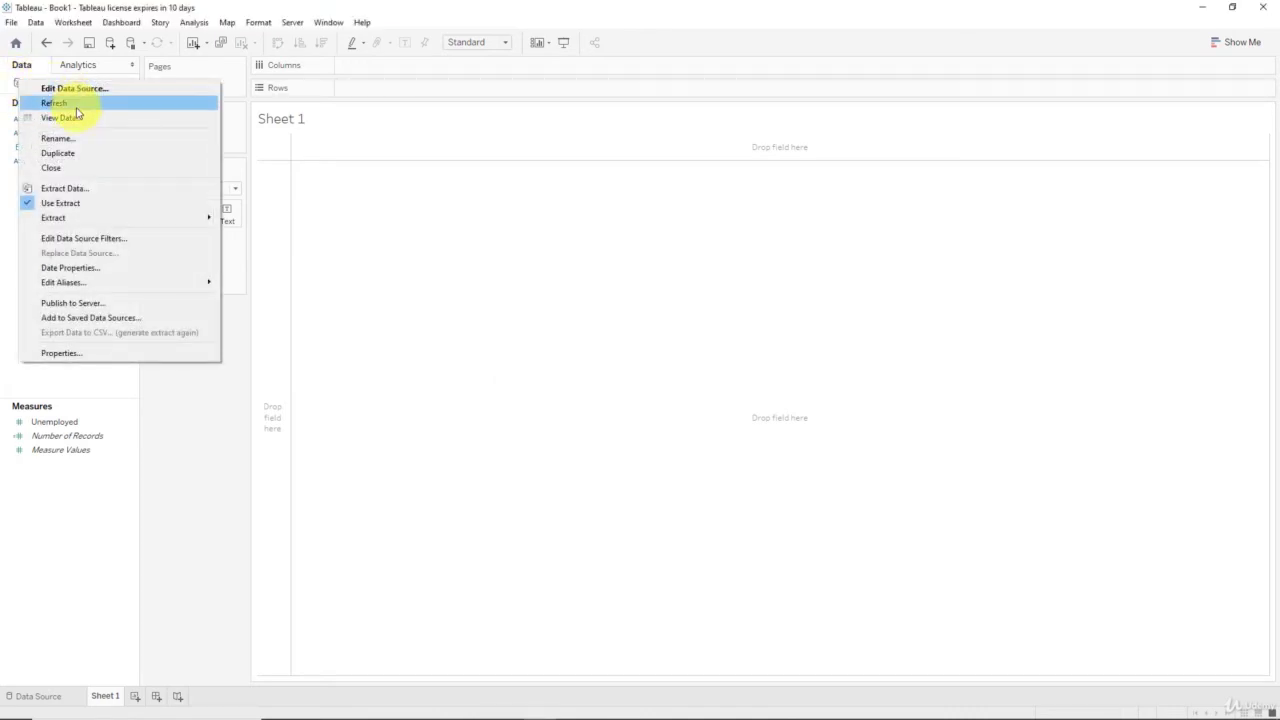
click(429, 231)
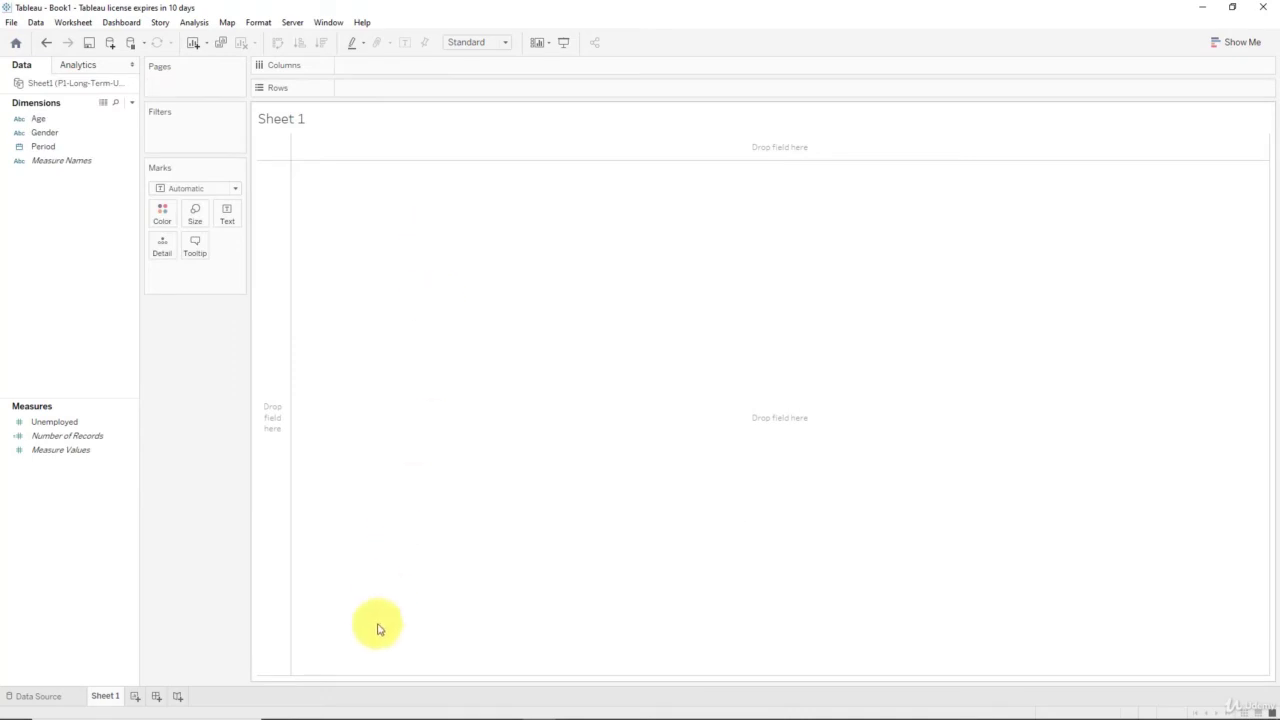
click(343, 708)
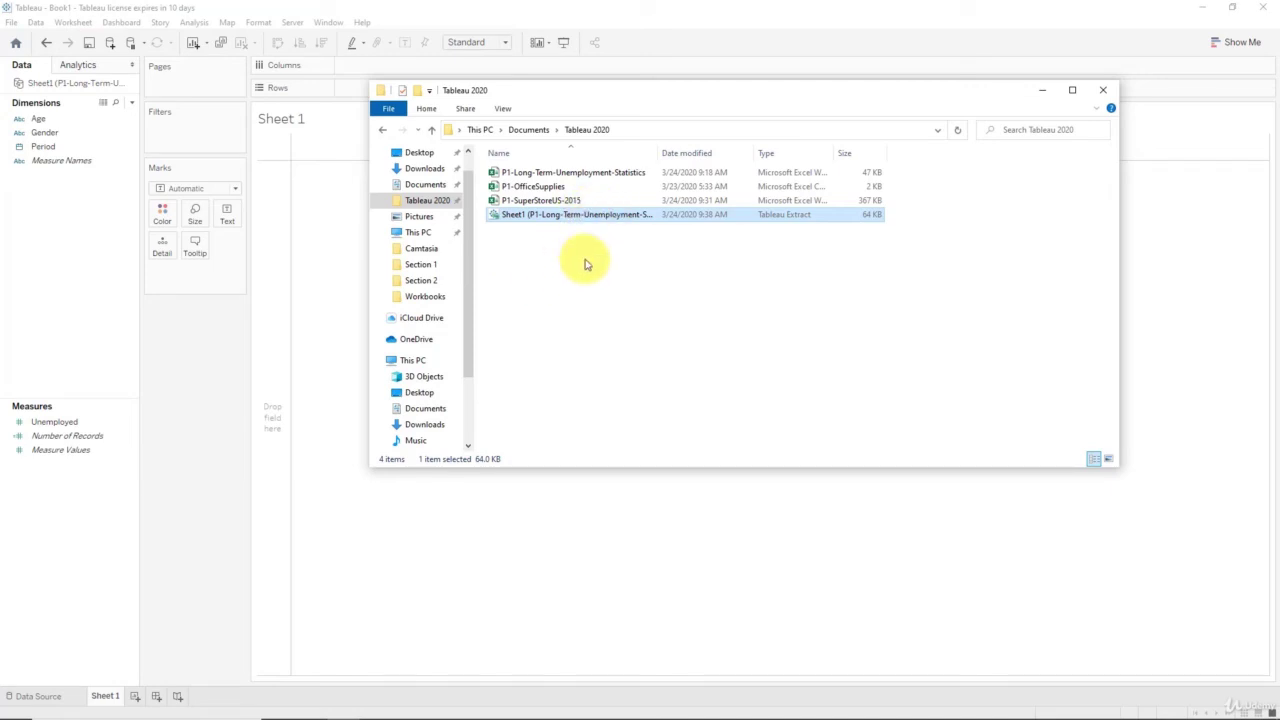
click(40, 133)
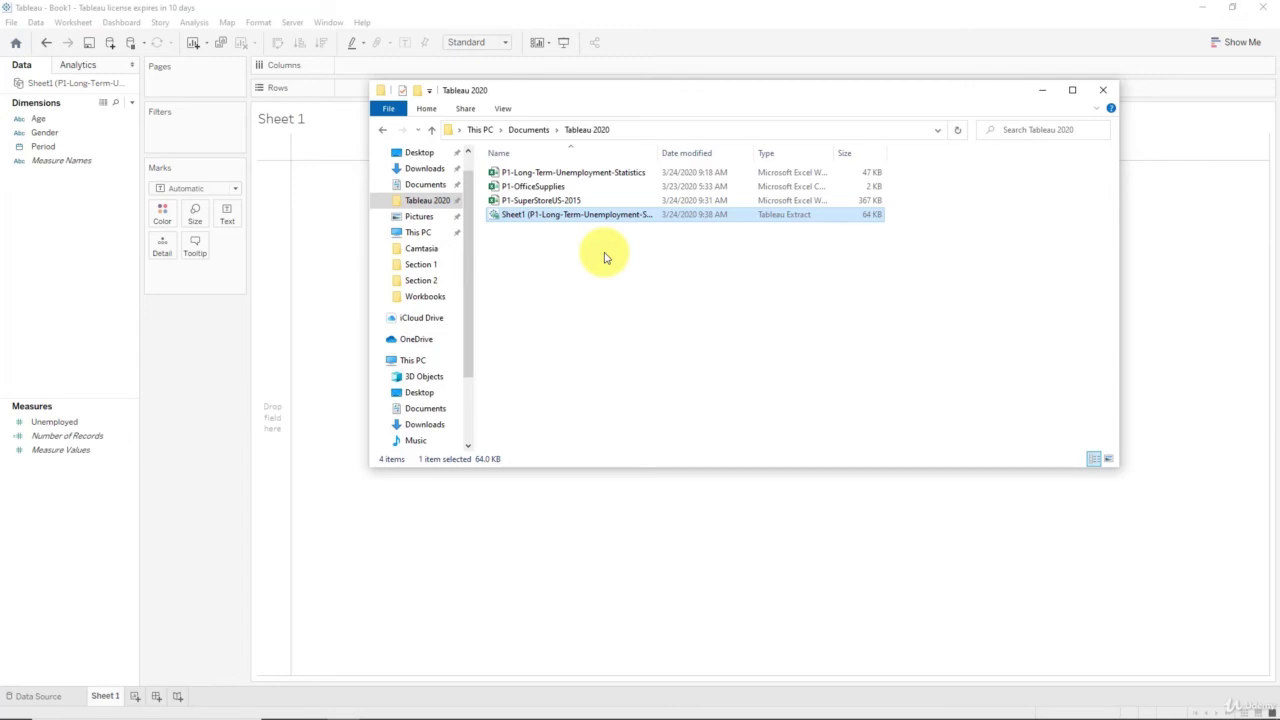
click(546, 175)
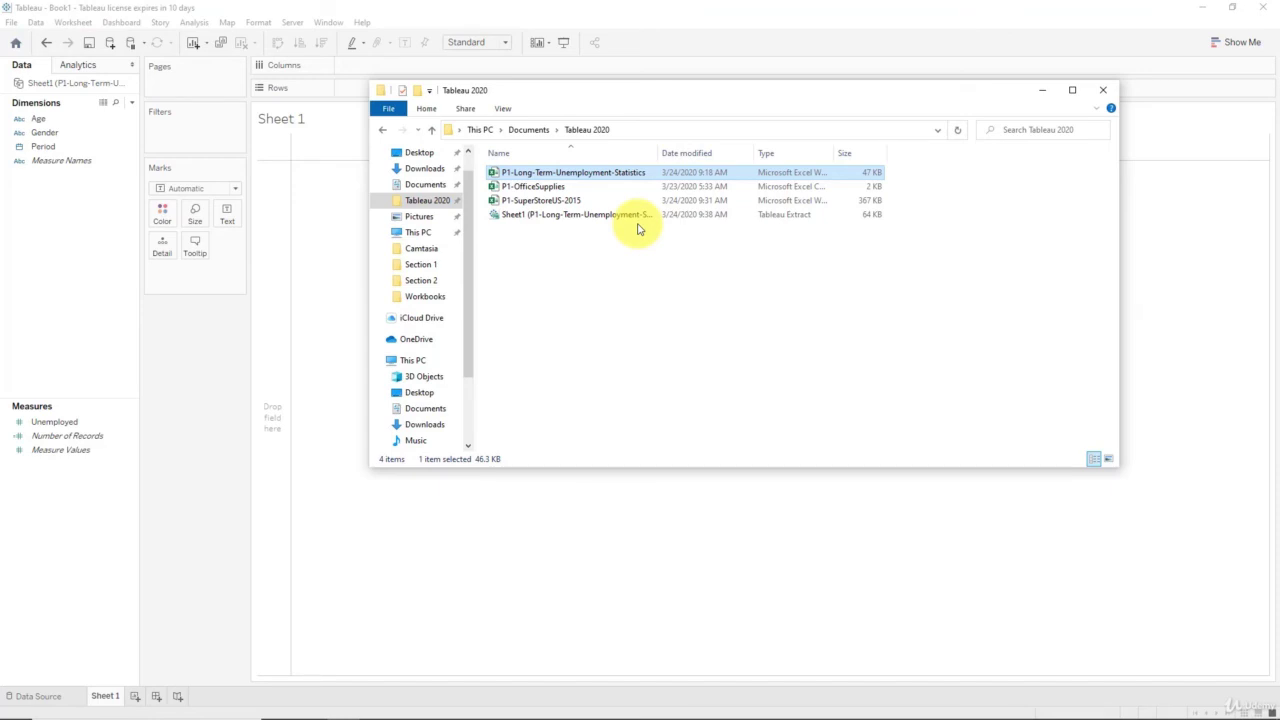
Refresh the unemployment data extract from its source file, accepting full replacement of its contents
right_click(46, 85)
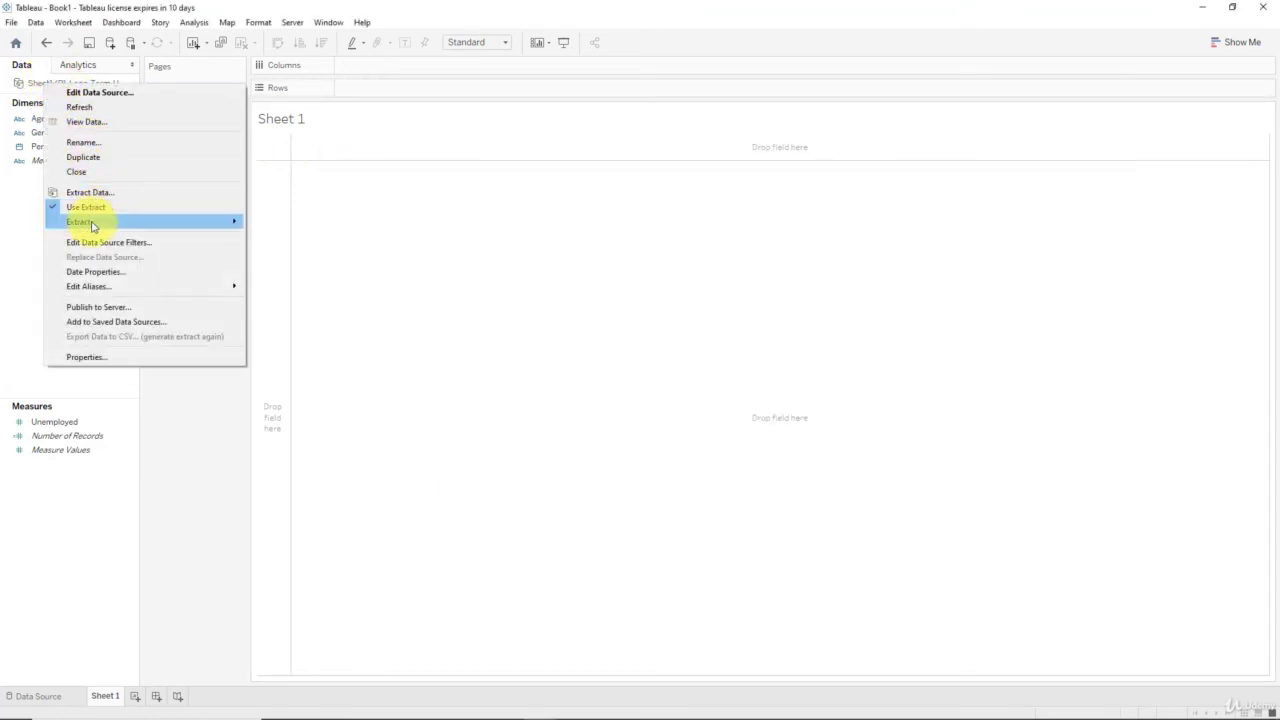
mouse_move(86, 222)
click(277, 223)
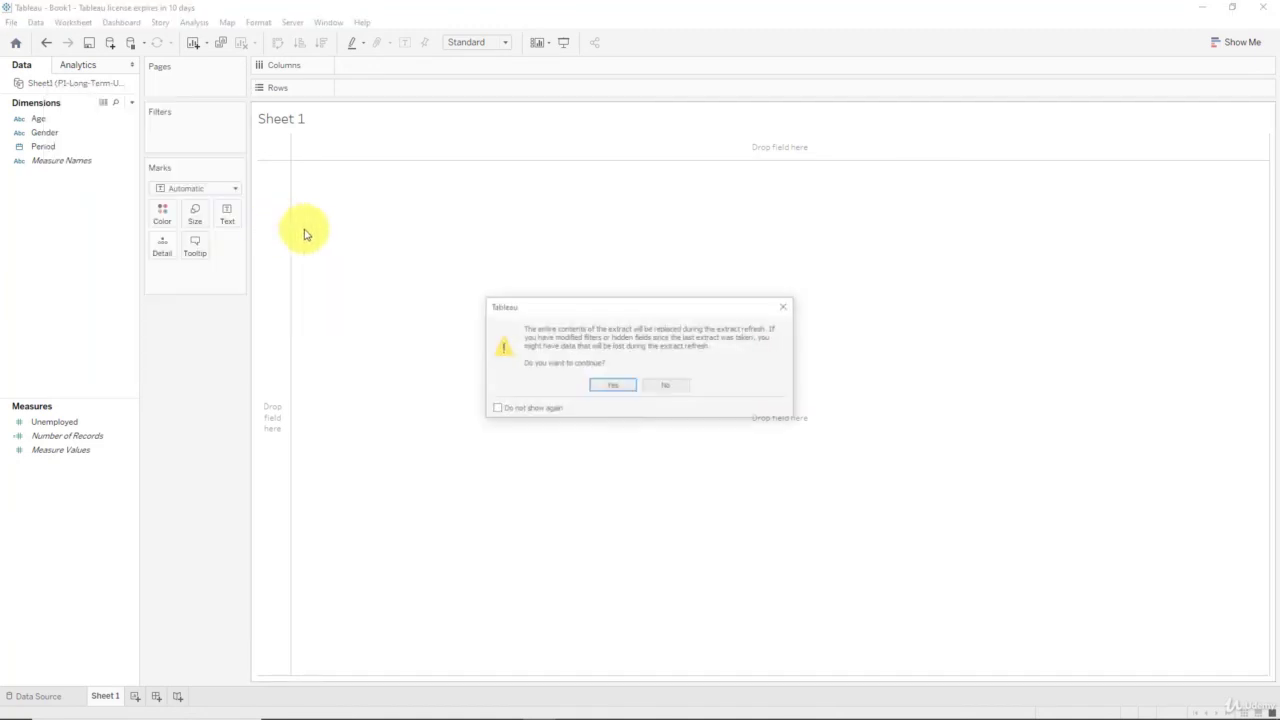
click(618, 387)
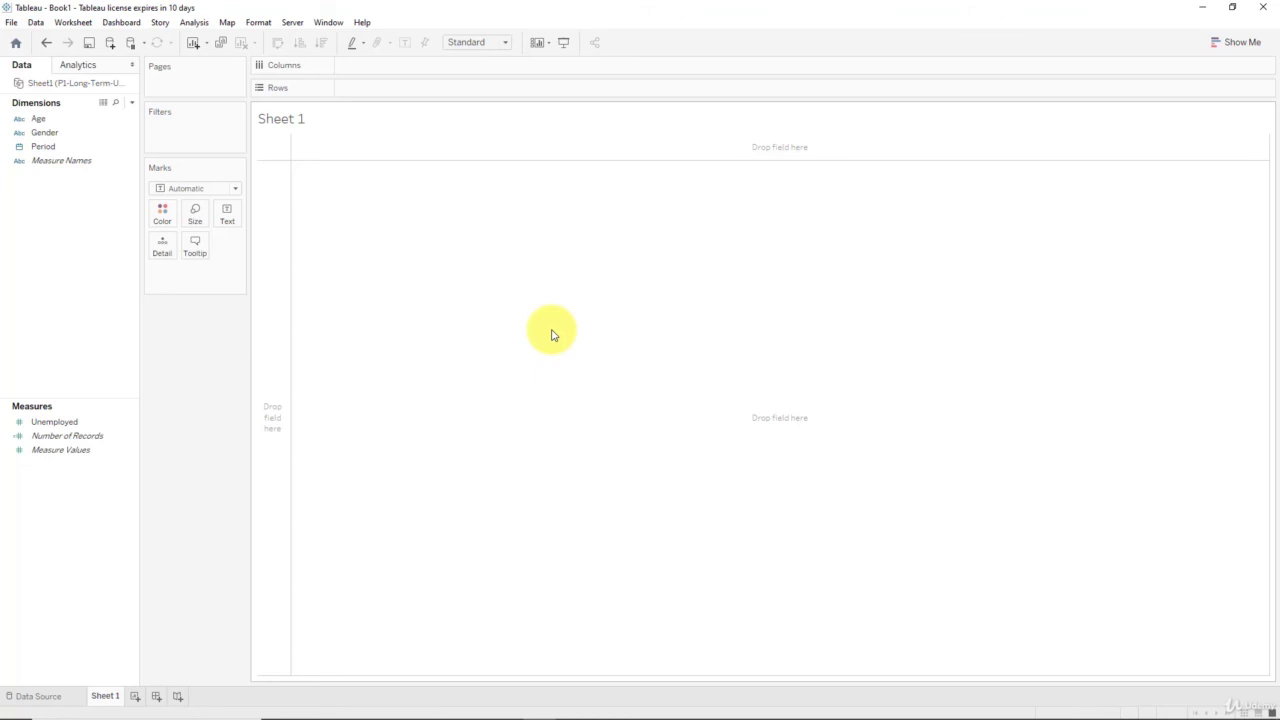
Turn off Use Extract for the data source to work with the live connection, and select Use Extract again
right_click(80, 84)
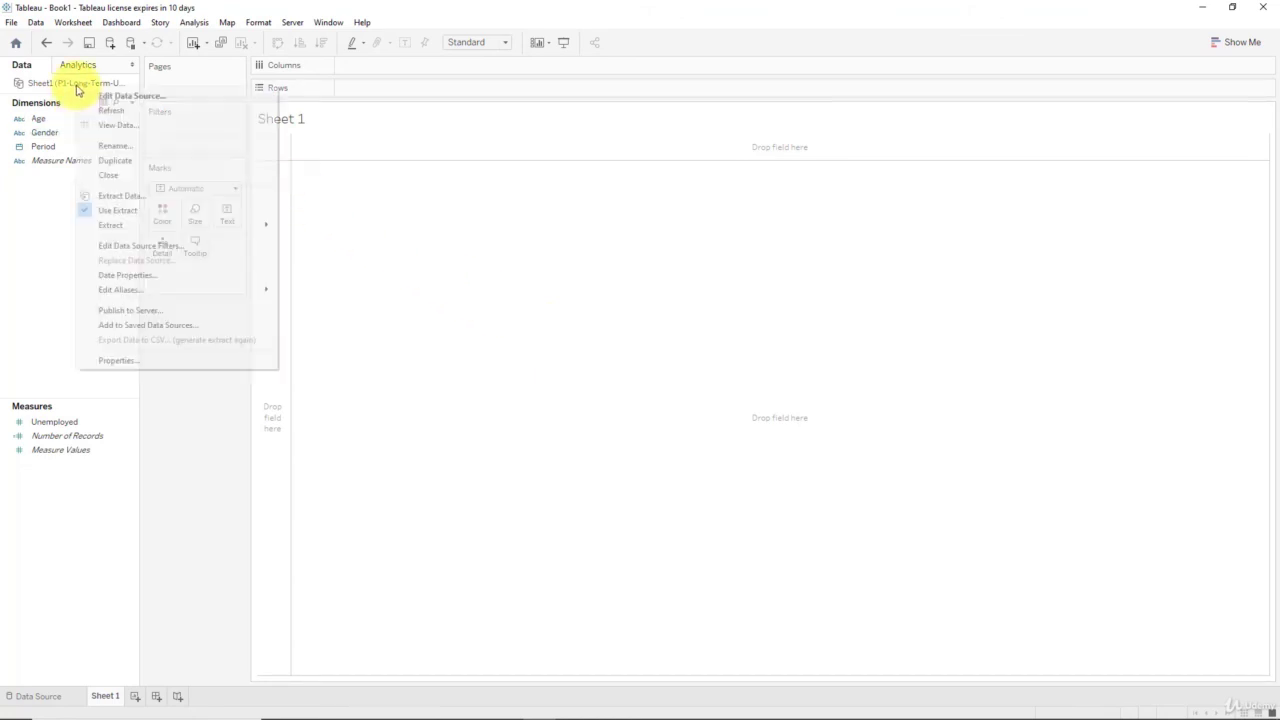
click(125, 210)
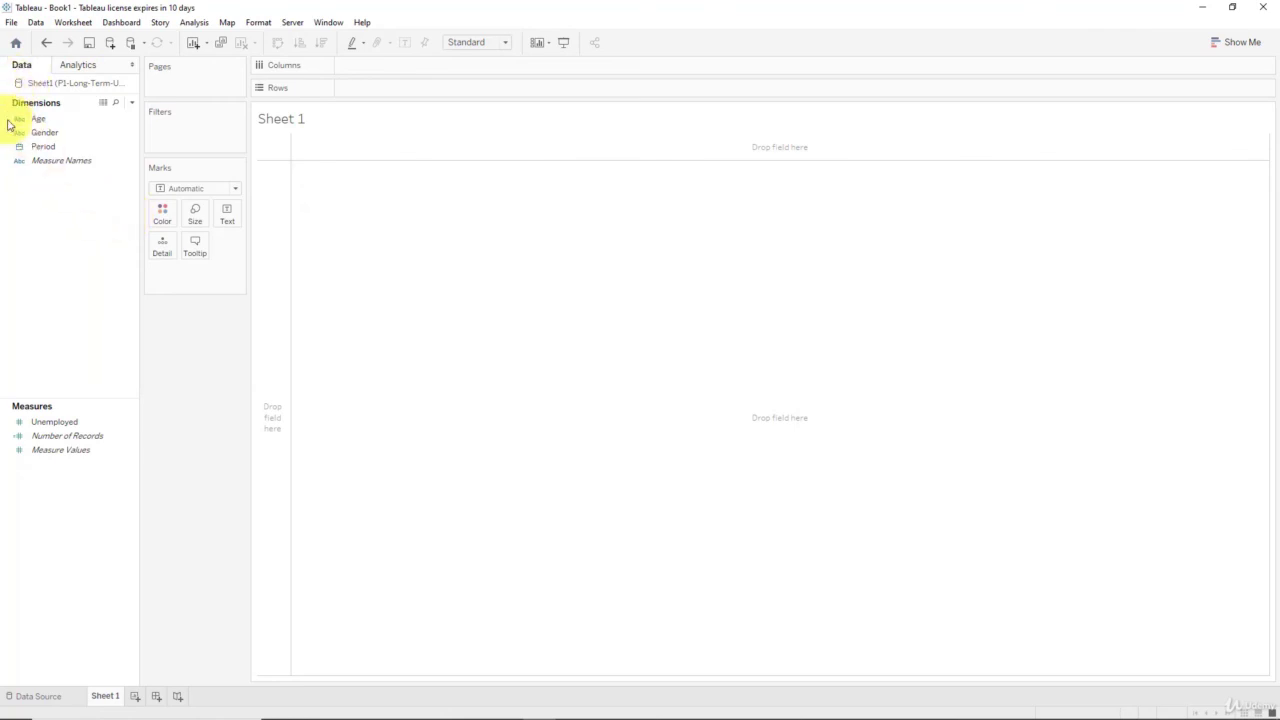
right_click(48, 83)
click(106, 204)
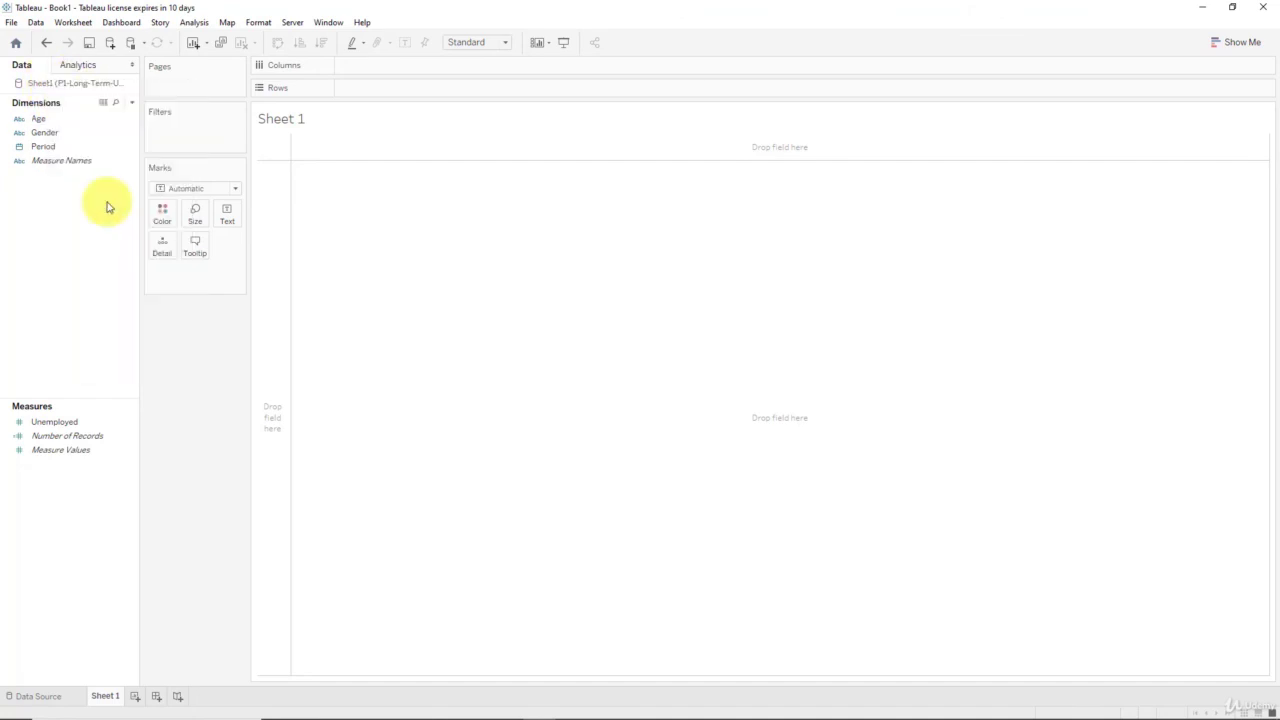